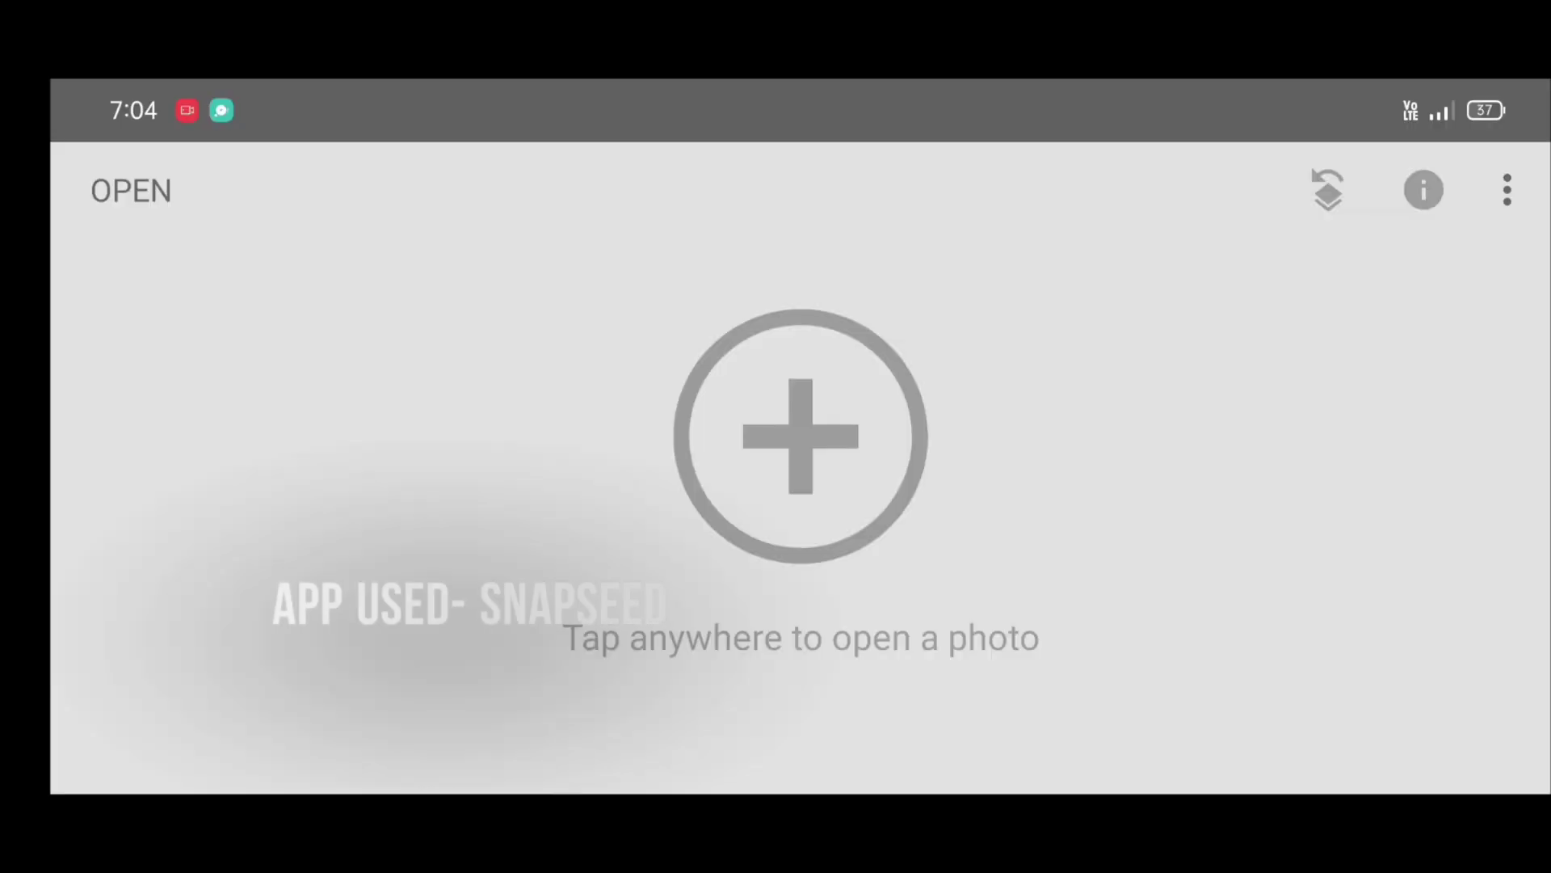
# - Load the motorcycle rider photo from the device and fit it to the screen
pyautogui.click(156, 191)
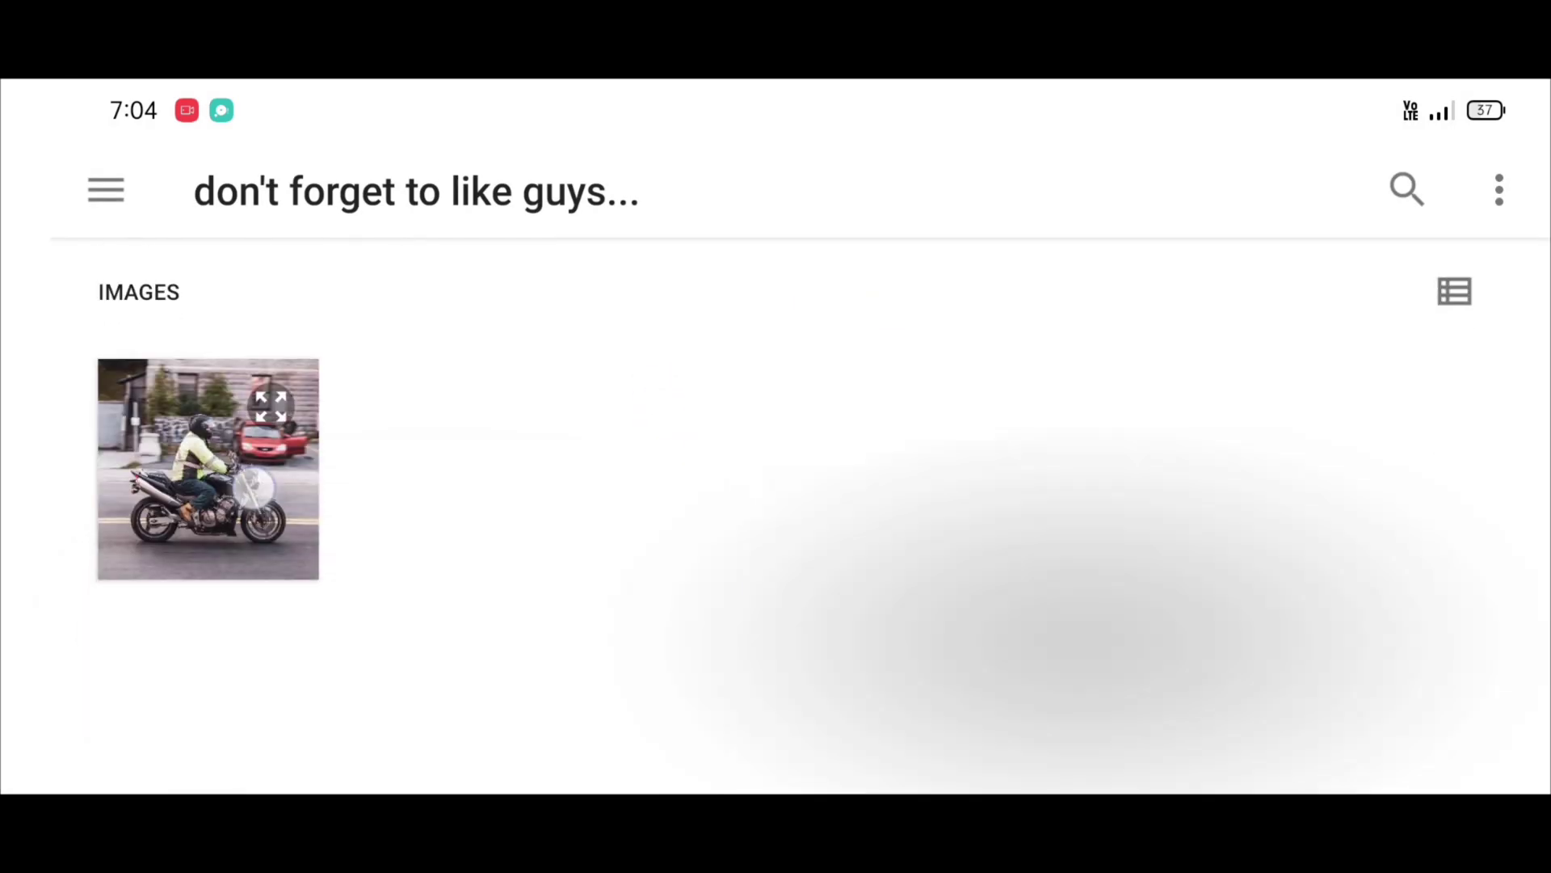
pyautogui.click(207, 473)
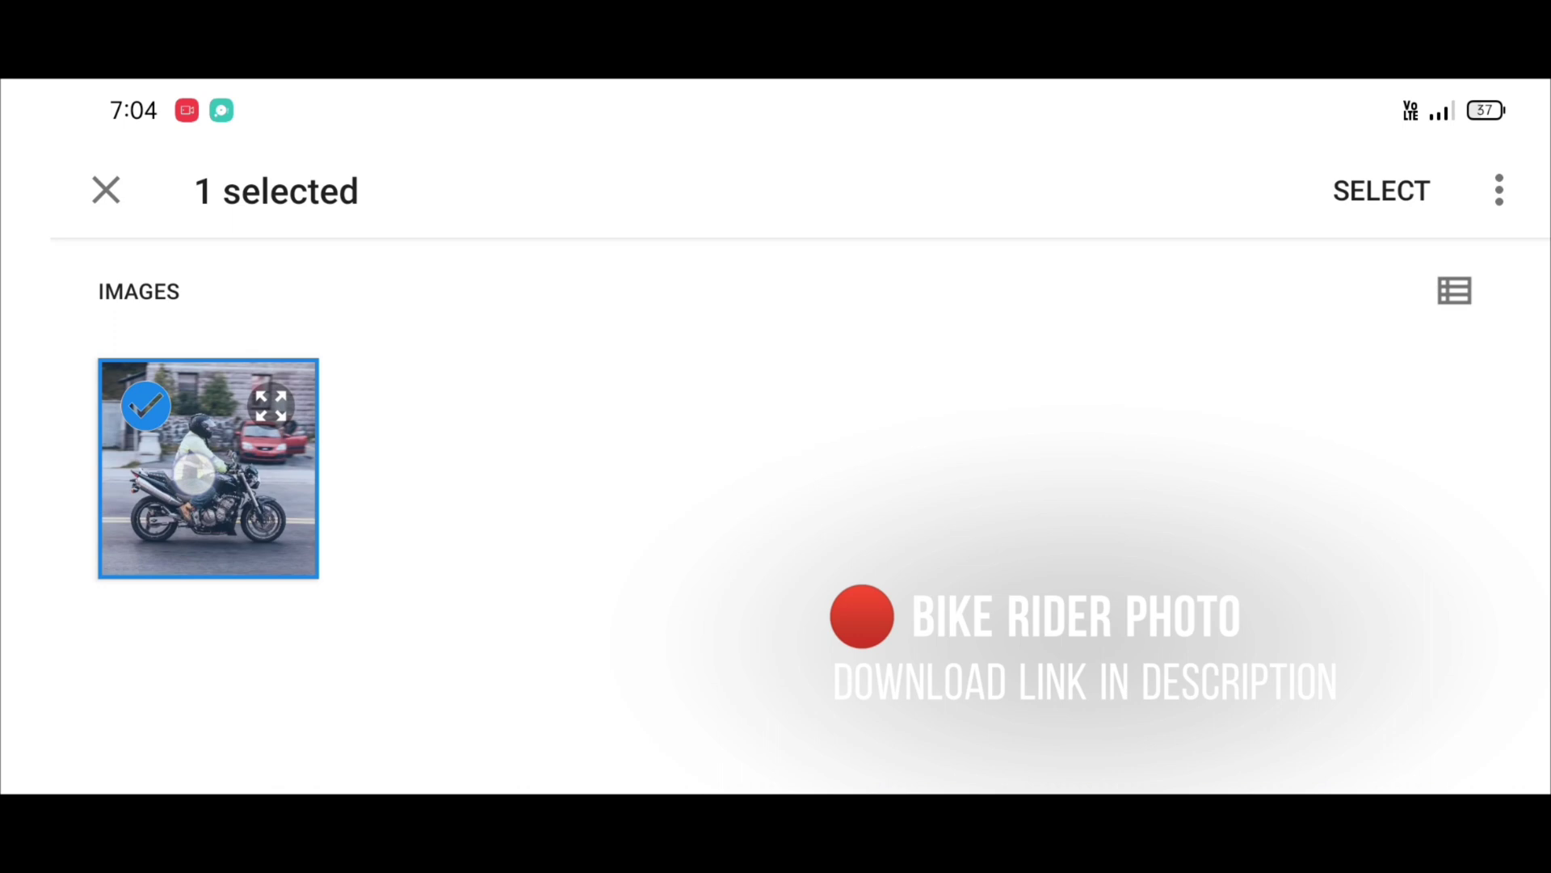
pyautogui.click(1394, 192)
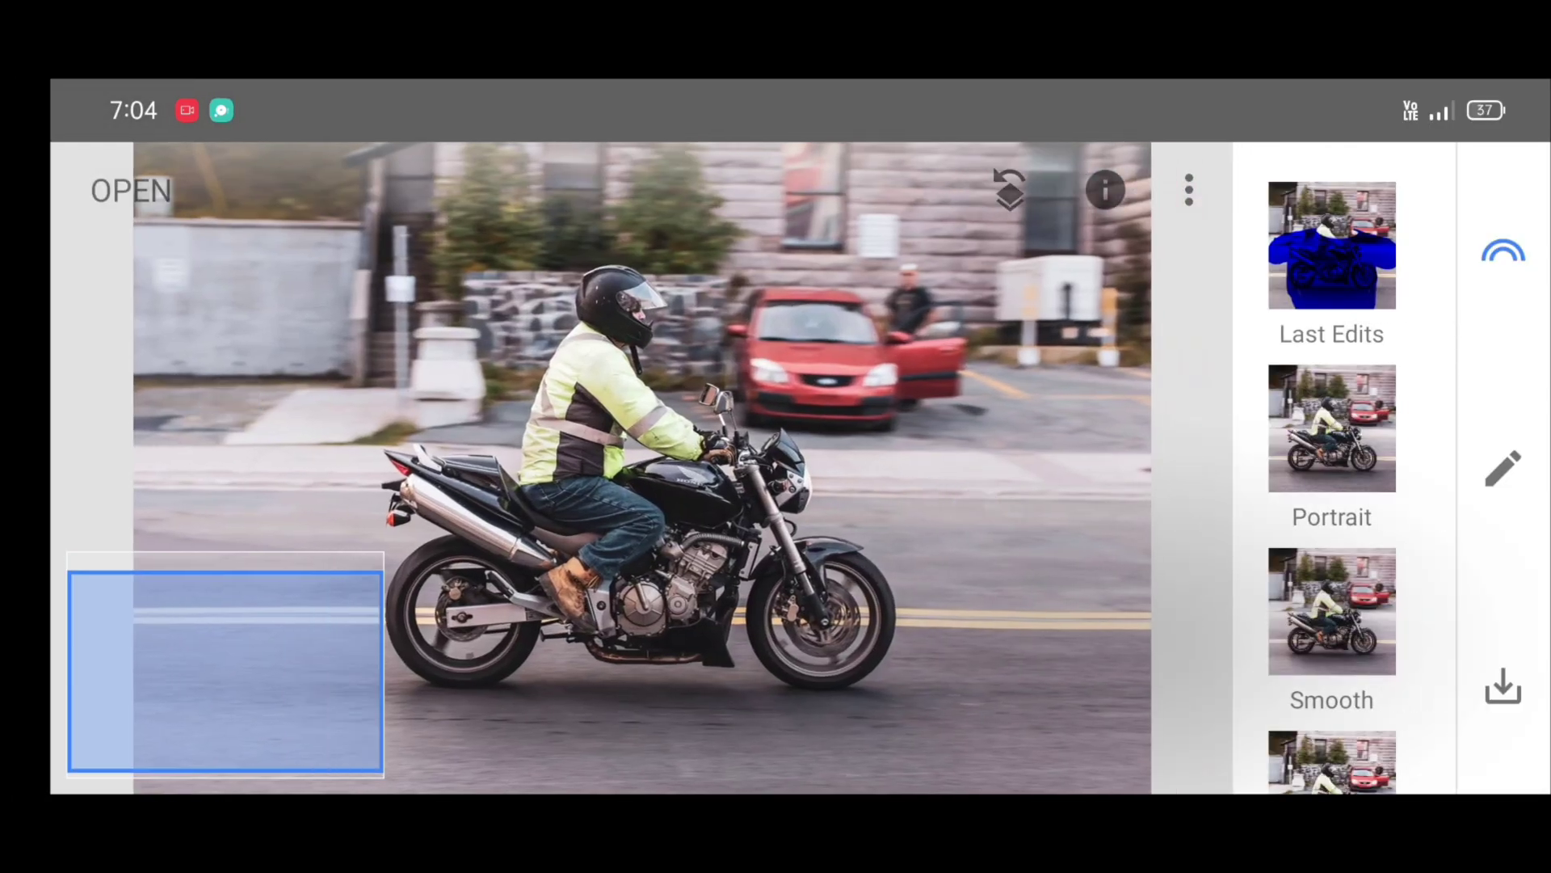
pyautogui.doubleClick(273, 619)
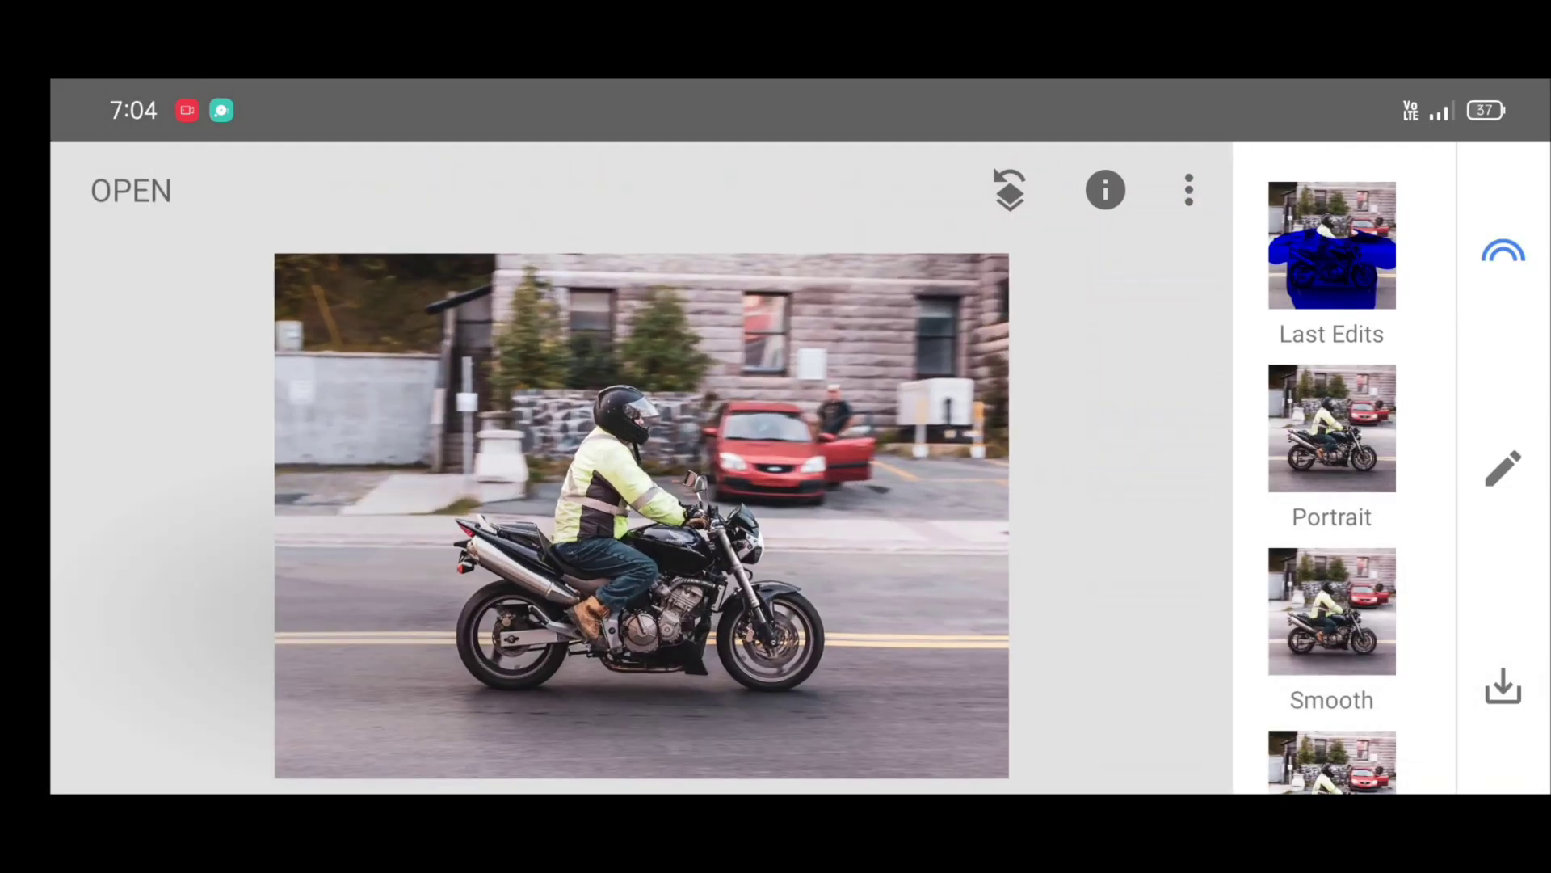
# - Launch the Healing tool from the Tools list
pyautogui.click(1503, 469)
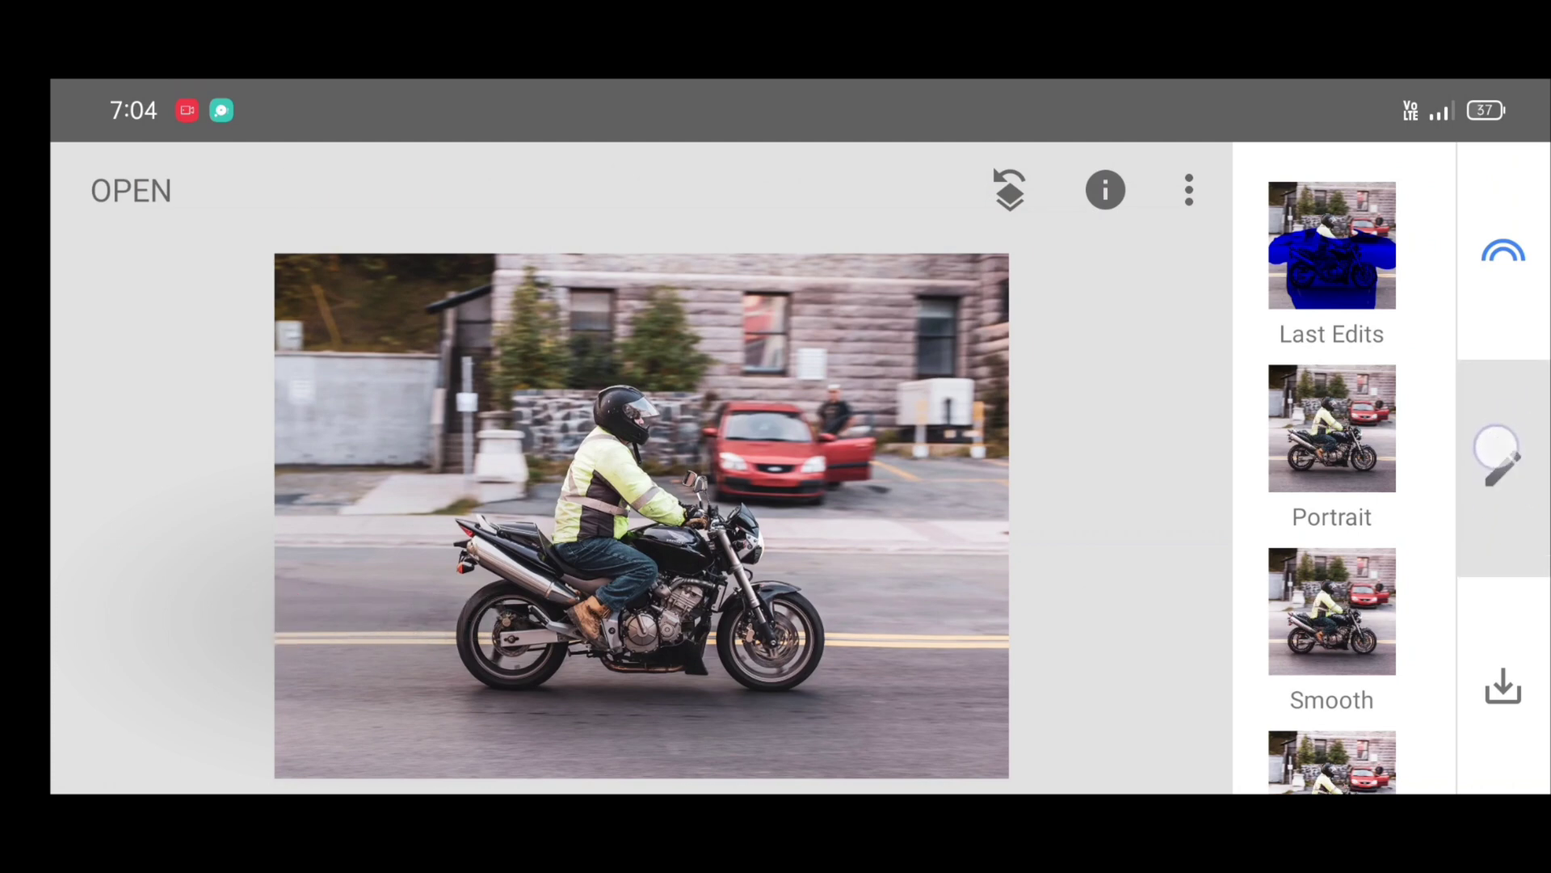
pyautogui.click(1500, 467)
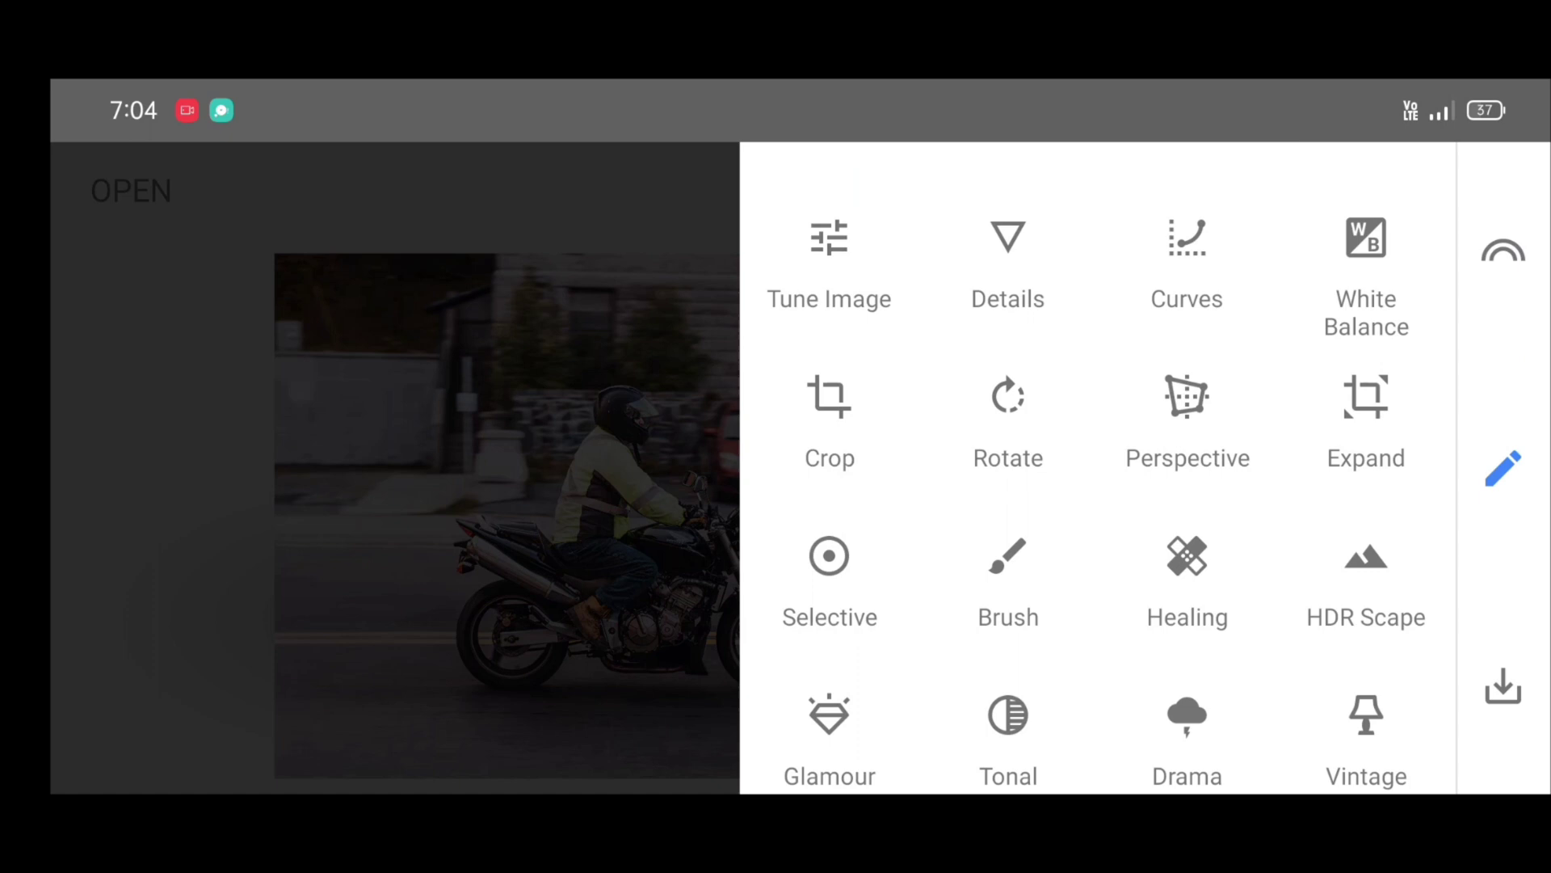
pyautogui.scroll(-5, 1188, 485)
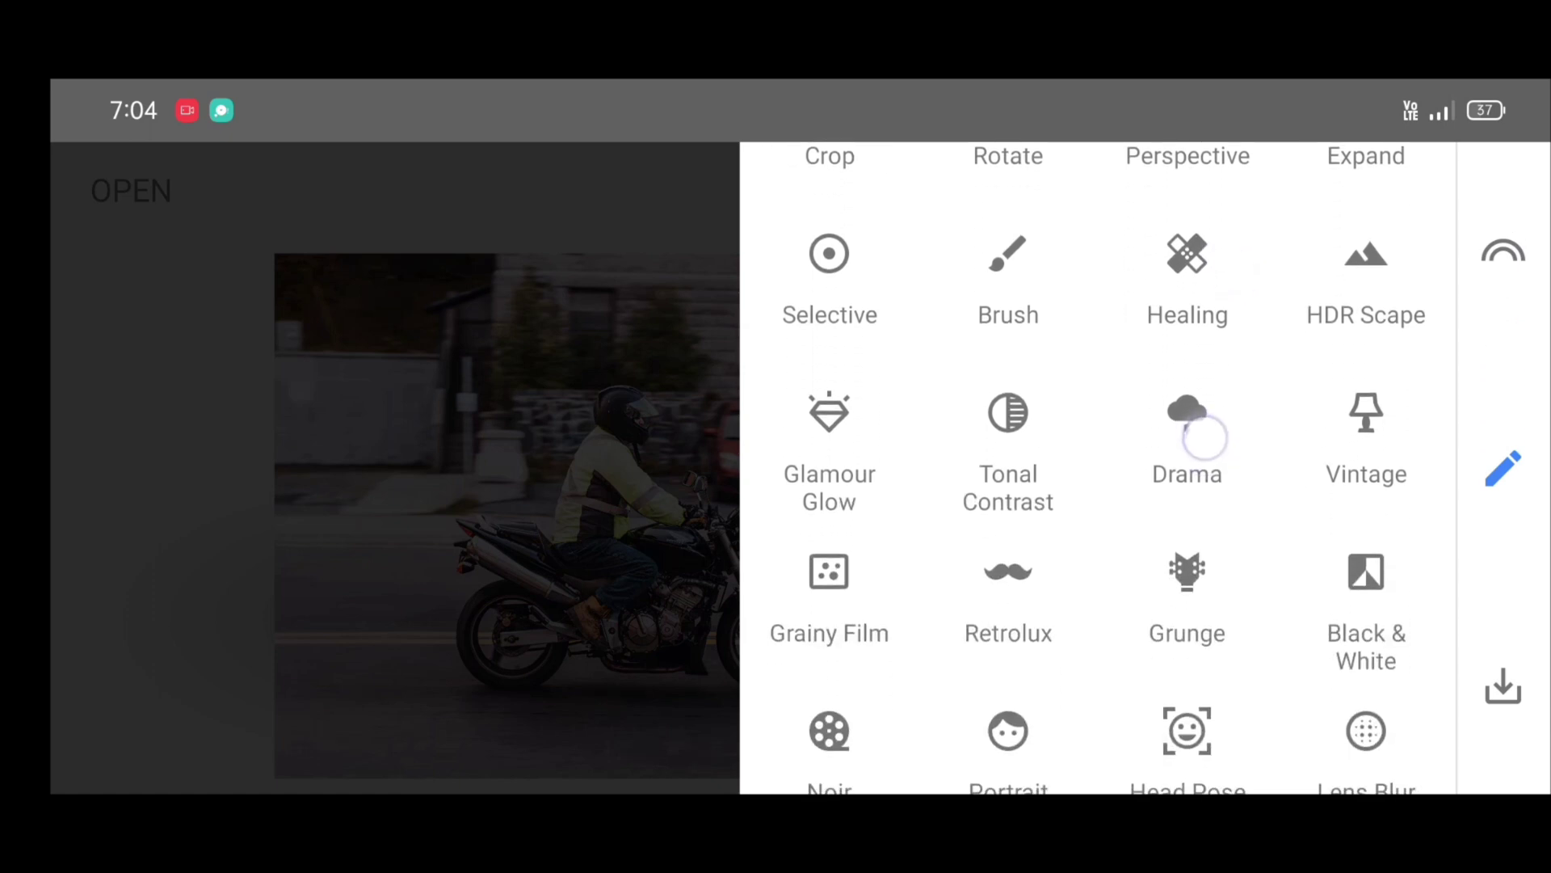
pyautogui.click(1208, 277)
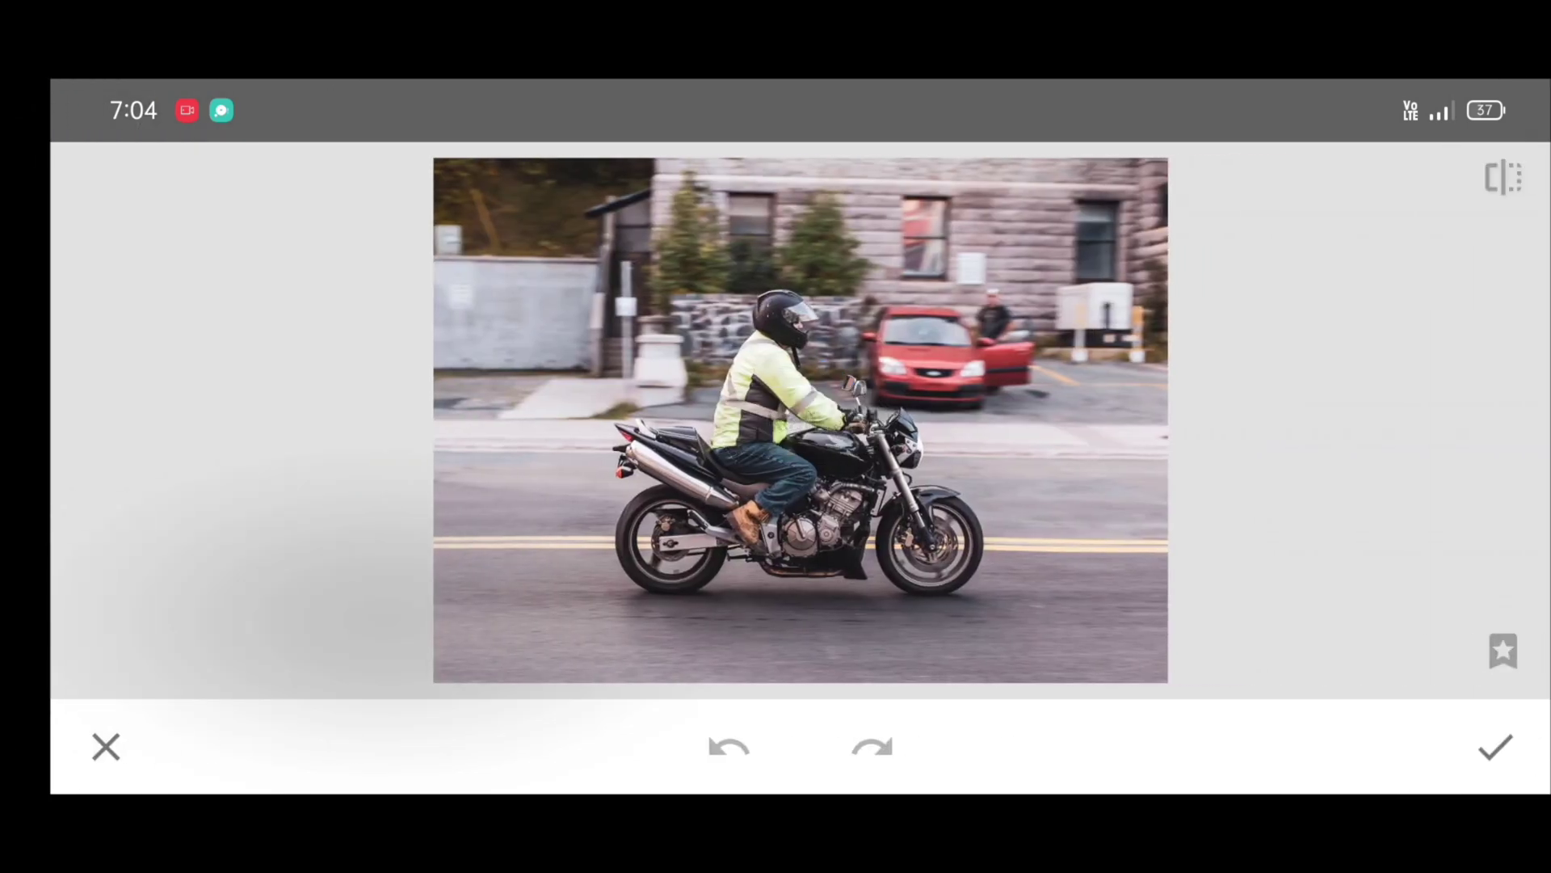
# - Paint Healing strokes over the motorcycle, rider and road middle, then apply the healing
pyautogui.moveTo(573, 559); pyautogui.dragTo(943, 483)
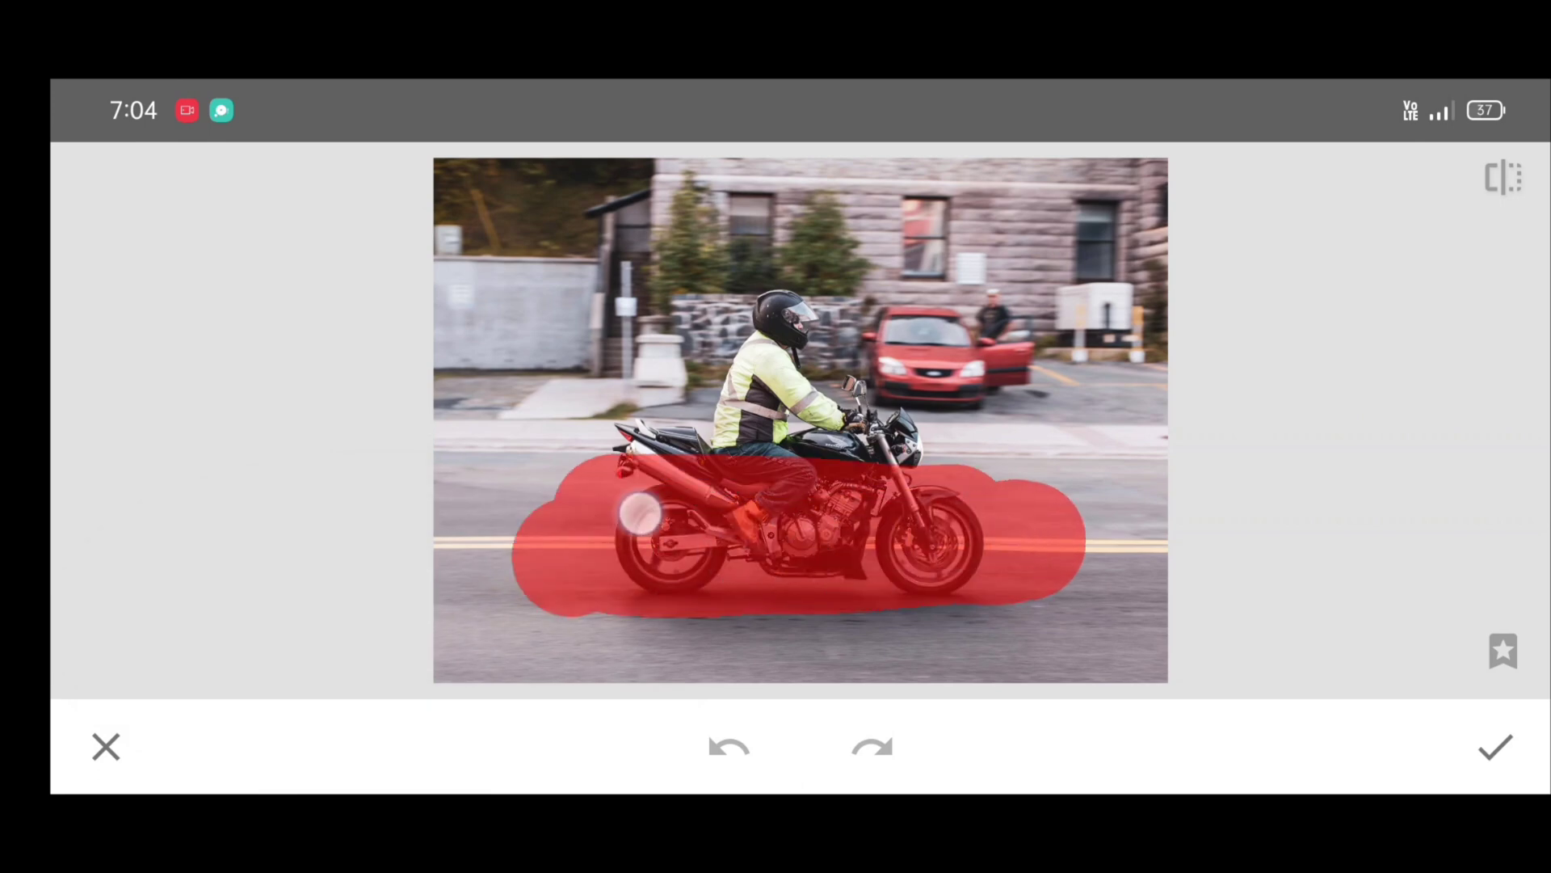
pyautogui.moveTo(679, 534); pyautogui.dragTo(897, 558)
pyautogui.moveTo(655, 503); pyautogui.dragTo(909, 503)
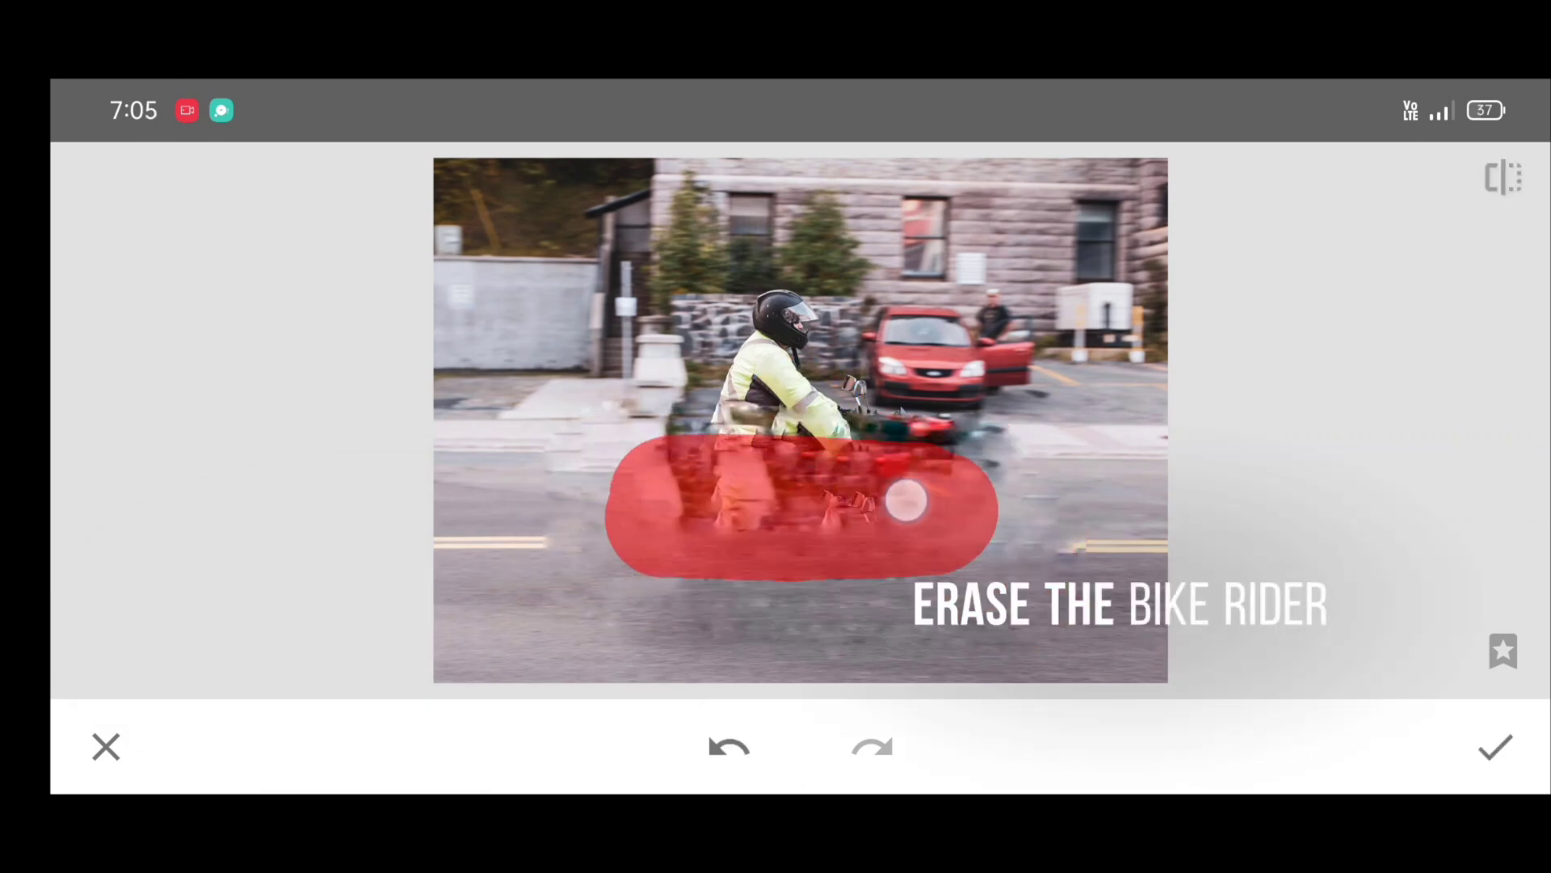
pyautogui.moveTo(679, 268); pyautogui.dragTo(1091, 485)
pyautogui.moveTo(800, 303); pyautogui.dragTo(789, 379)
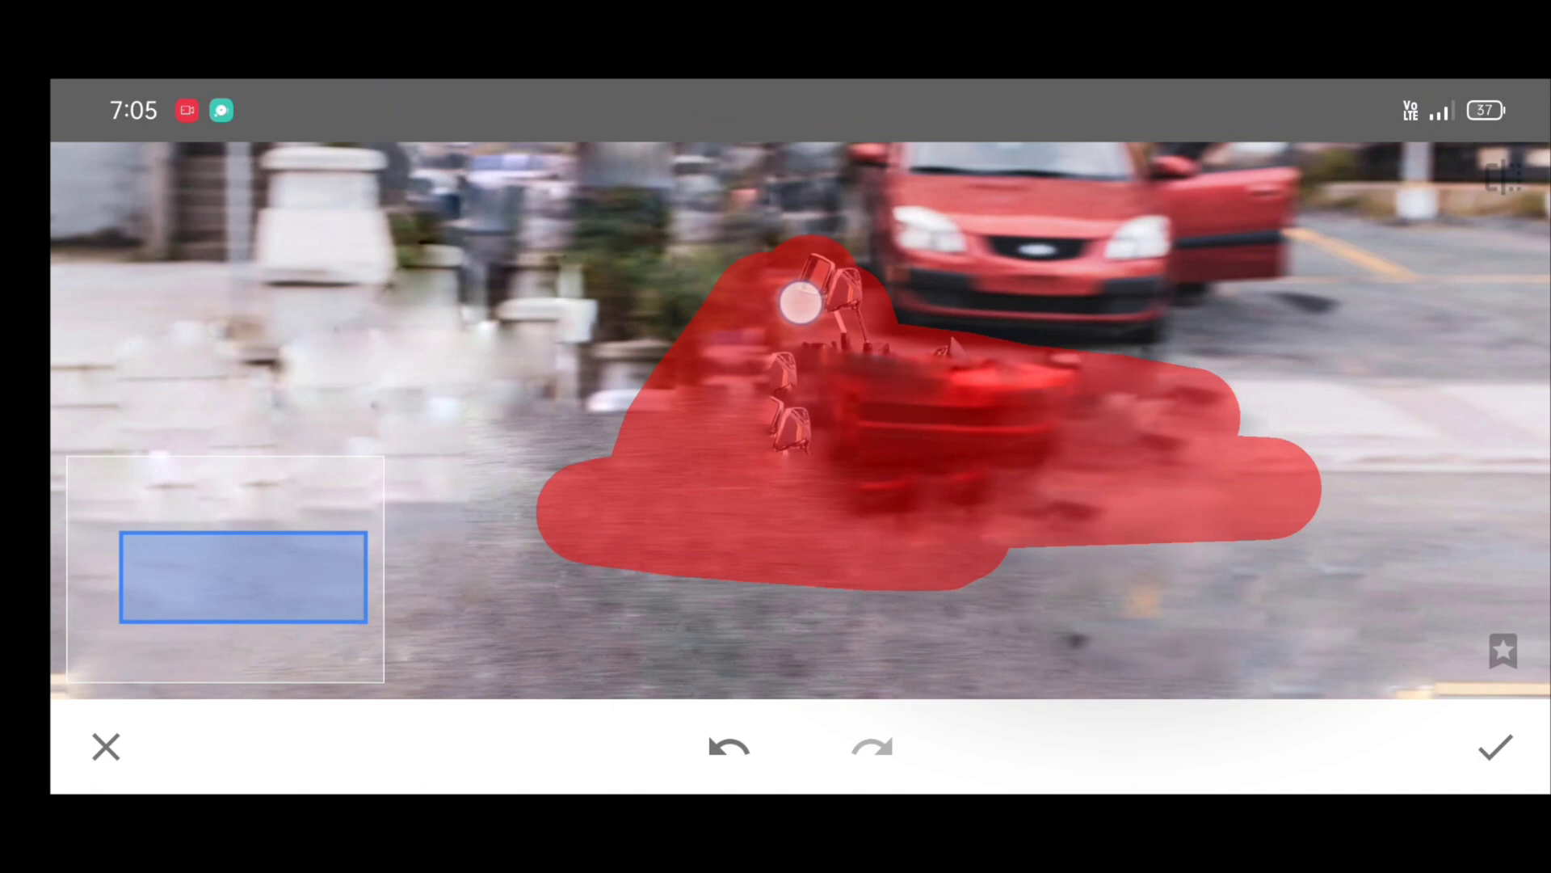
pyautogui.scroll(-3, 776, 425)
pyautogui.moveTo(485, 365); pyautogui.dragTo(1151, 400)
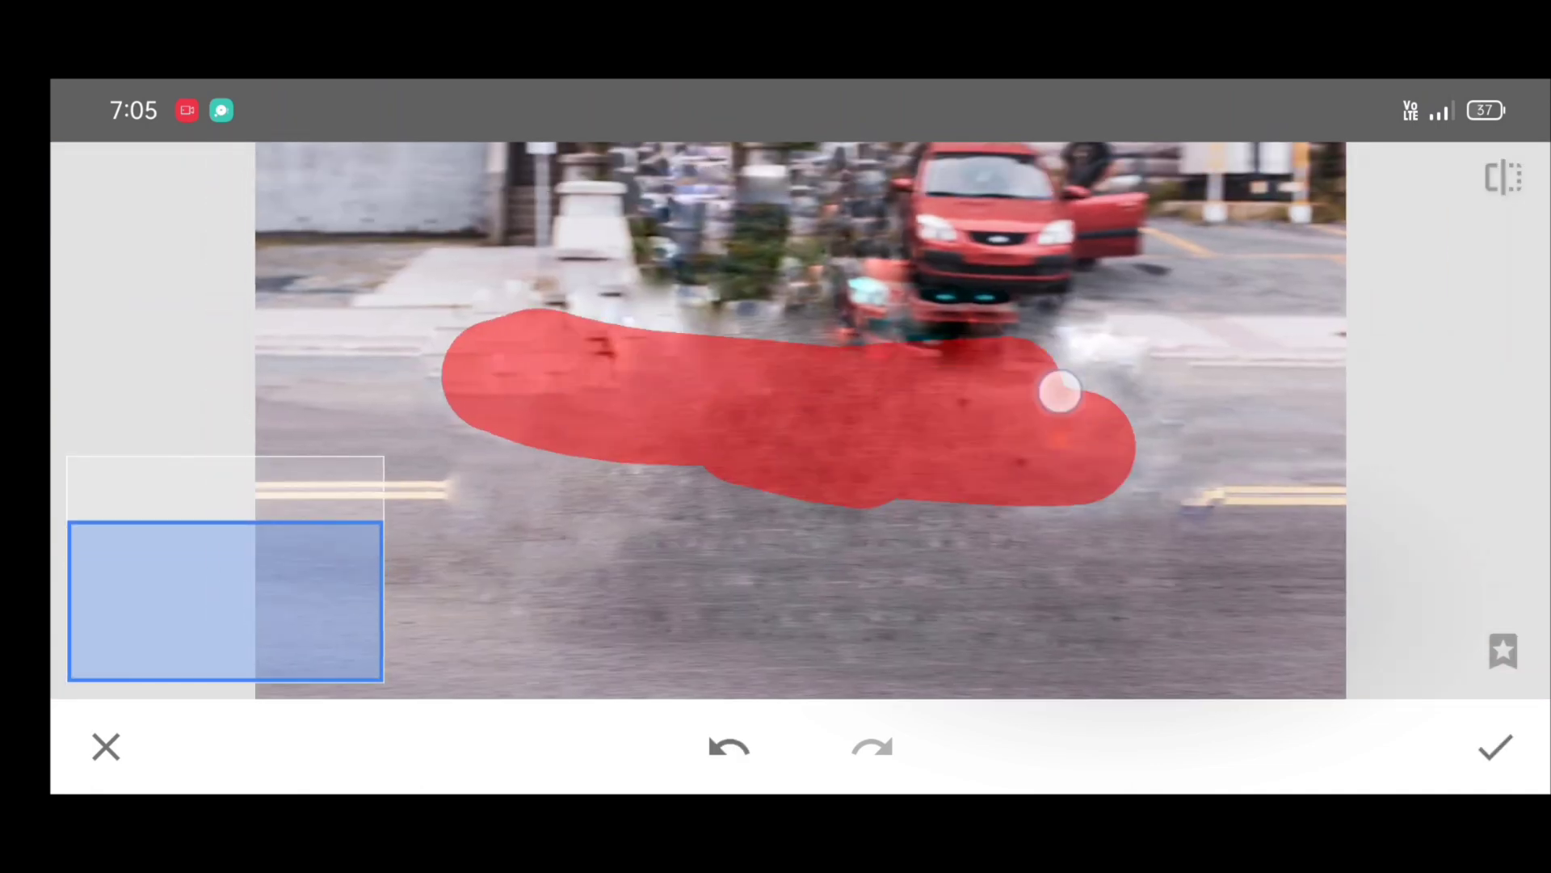
pyautogui.doubleClick(800, 424)
pyautogui.click(1494, 747)
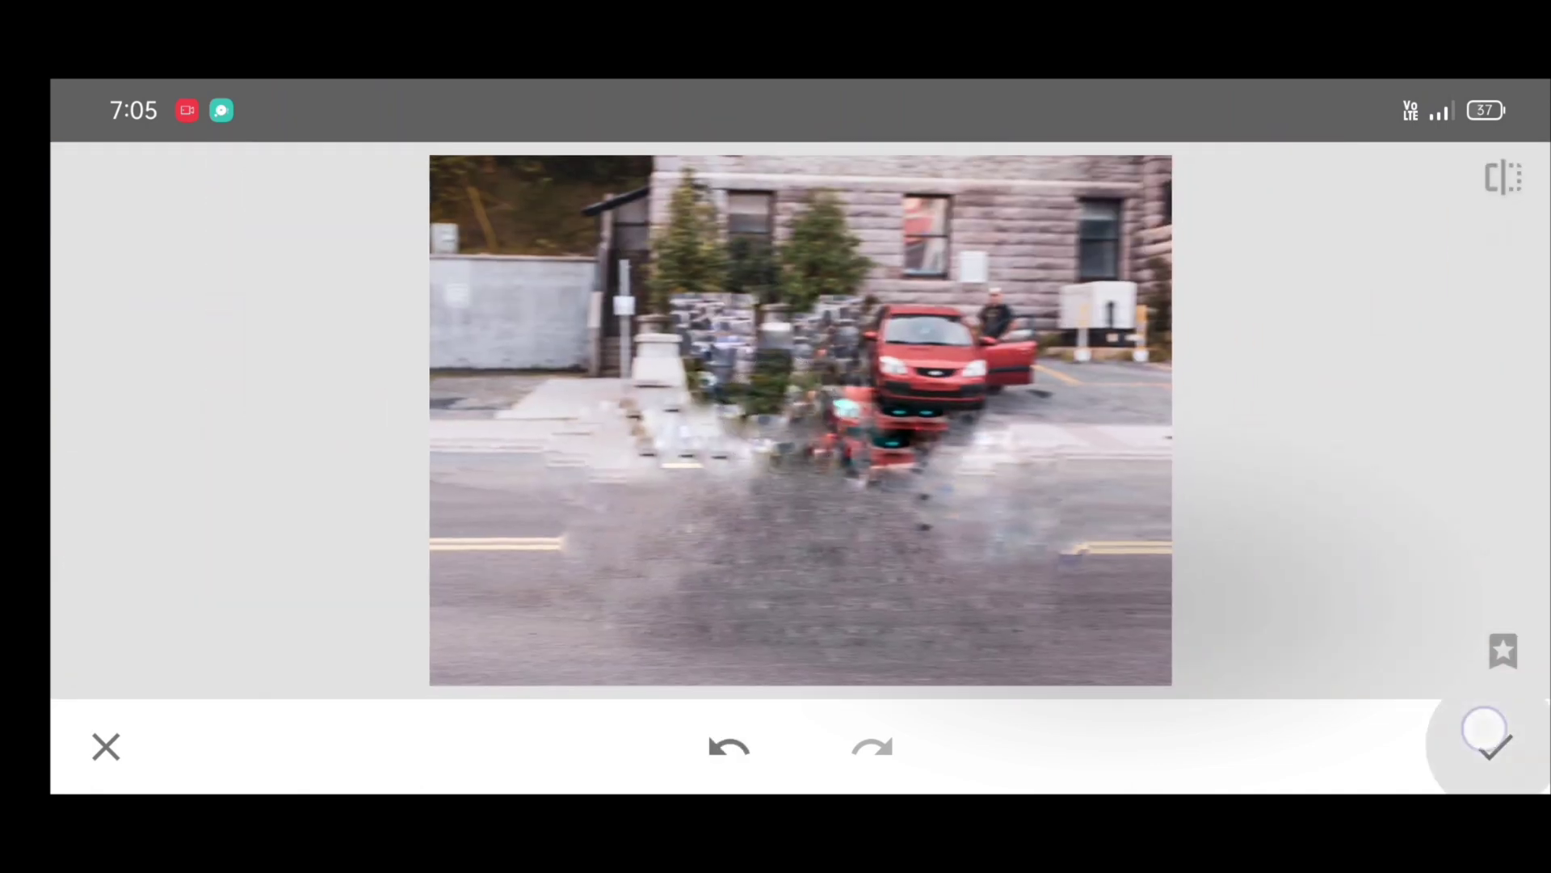
pyautogui.click(1493, 747)
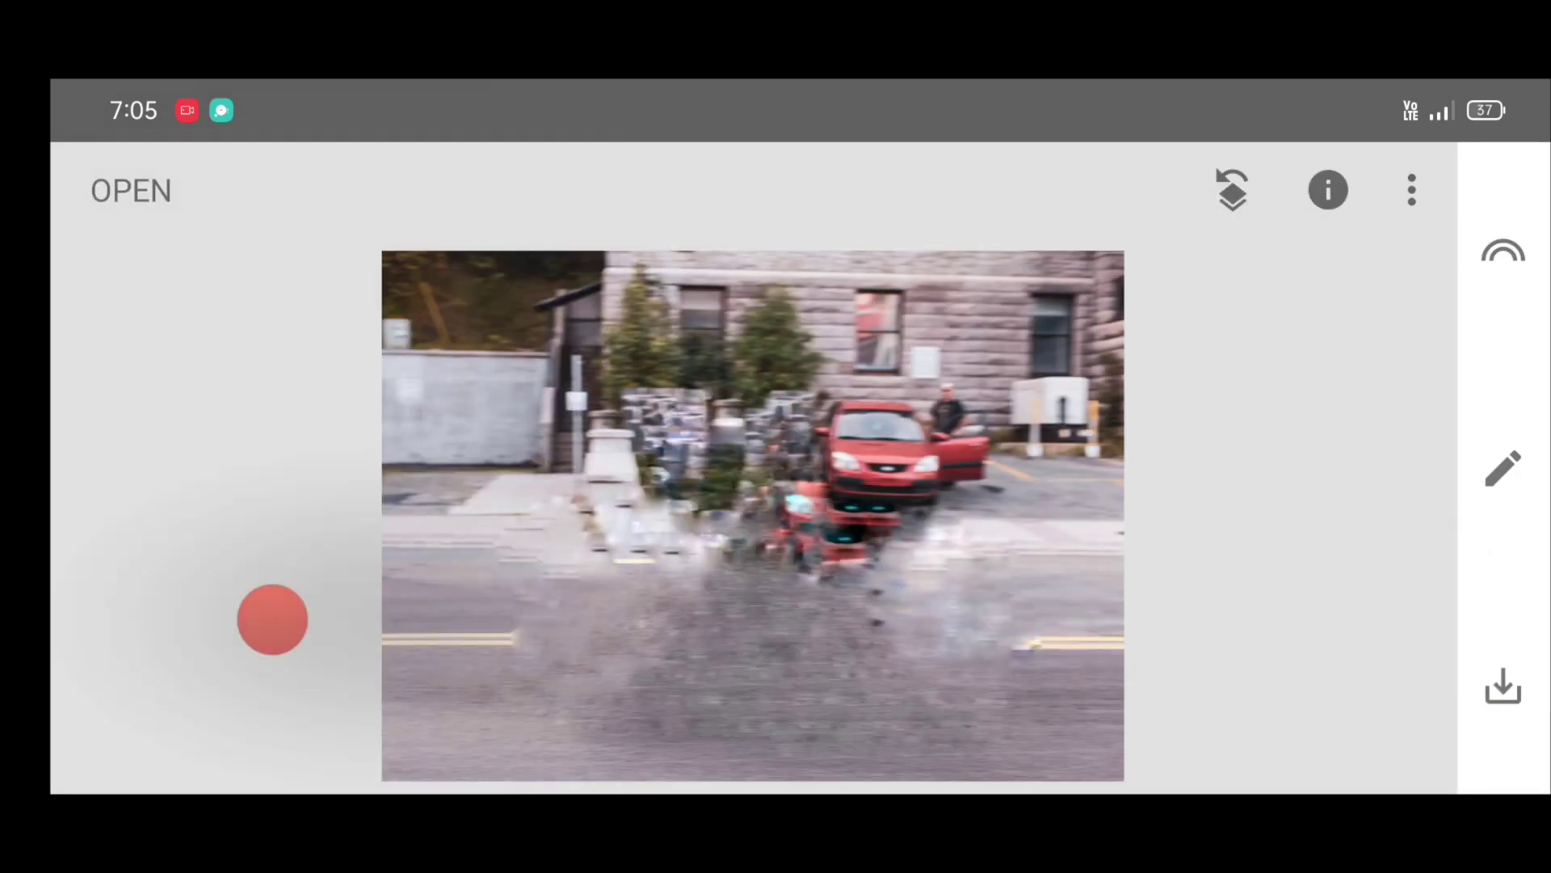
# - Launch Perspective from the Tools list and reveal its transform mode options
pyautogui.click(1503, 471)
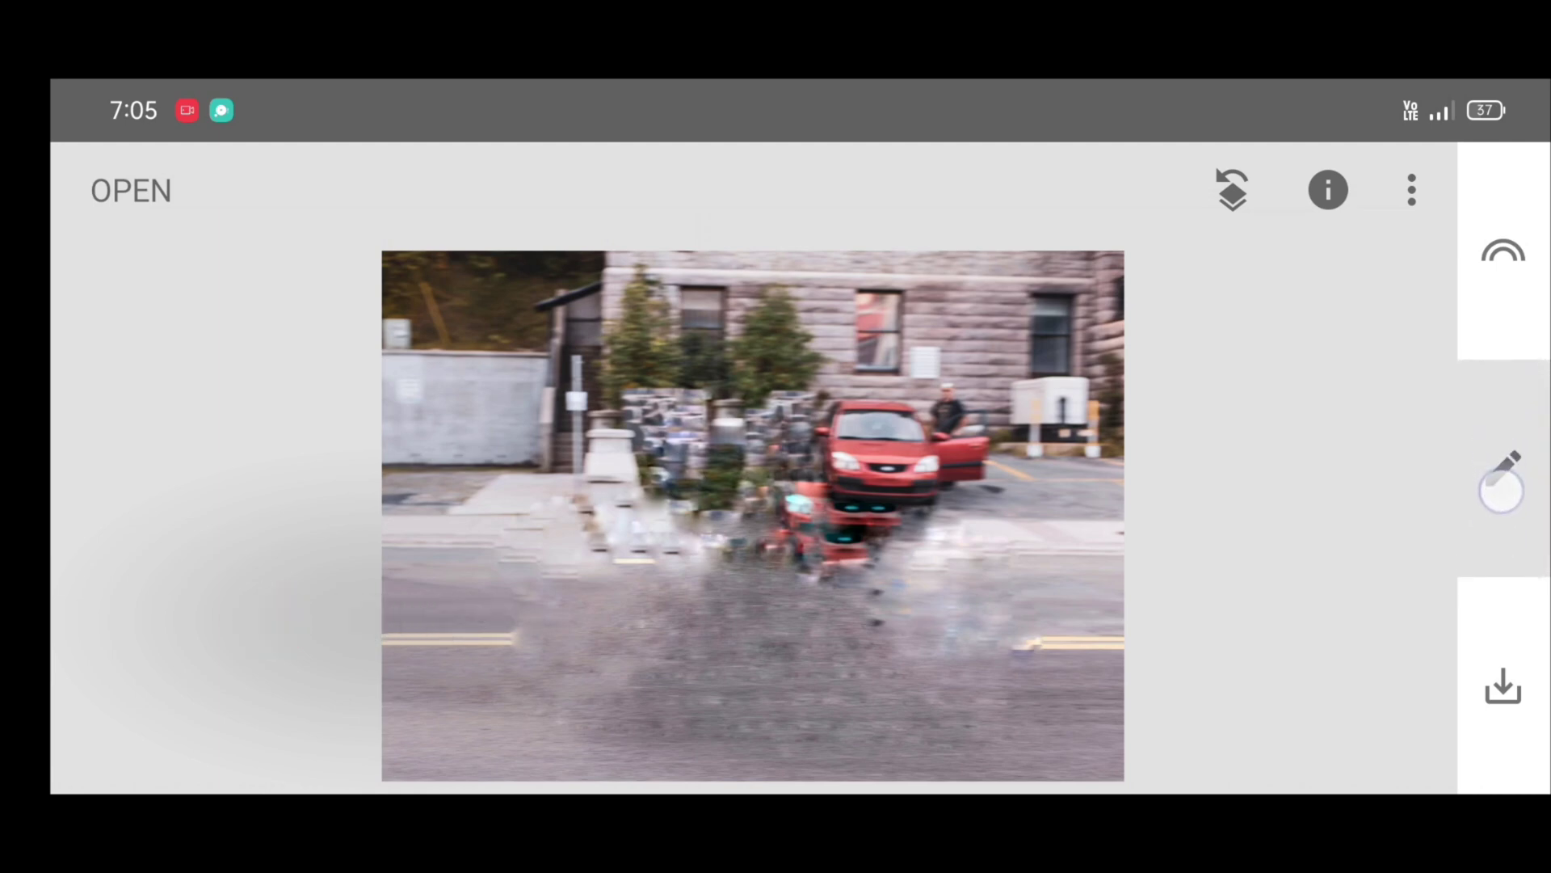
pyautogui.click(1500, 465)
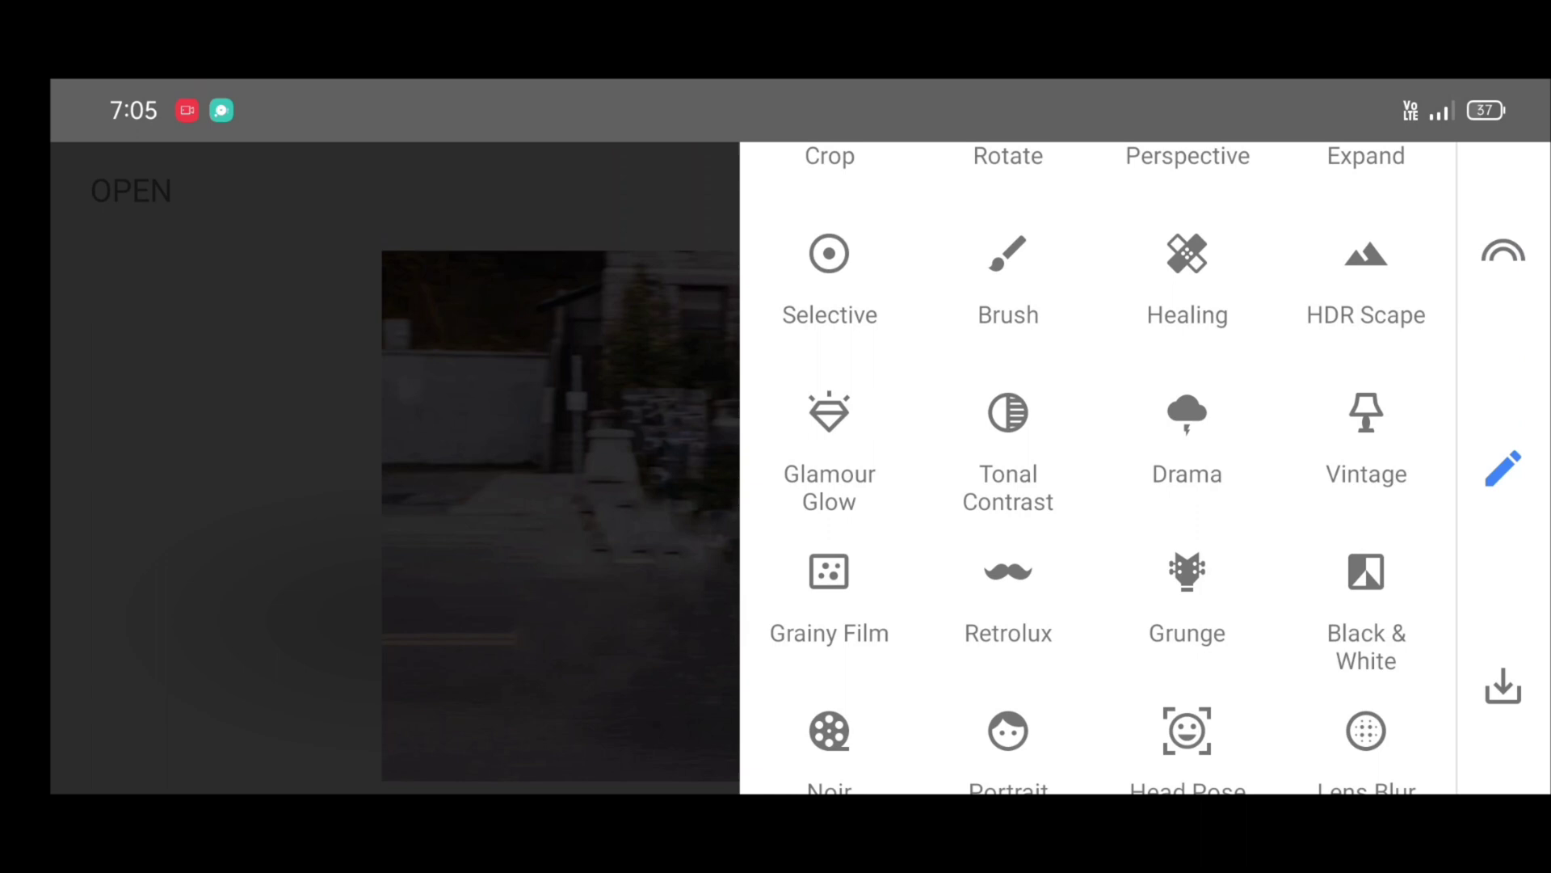
pyautogui.moveTo(1071, 274); pyautogui.dragTo(1077, 558)
pyautogui.click(1187, 412)
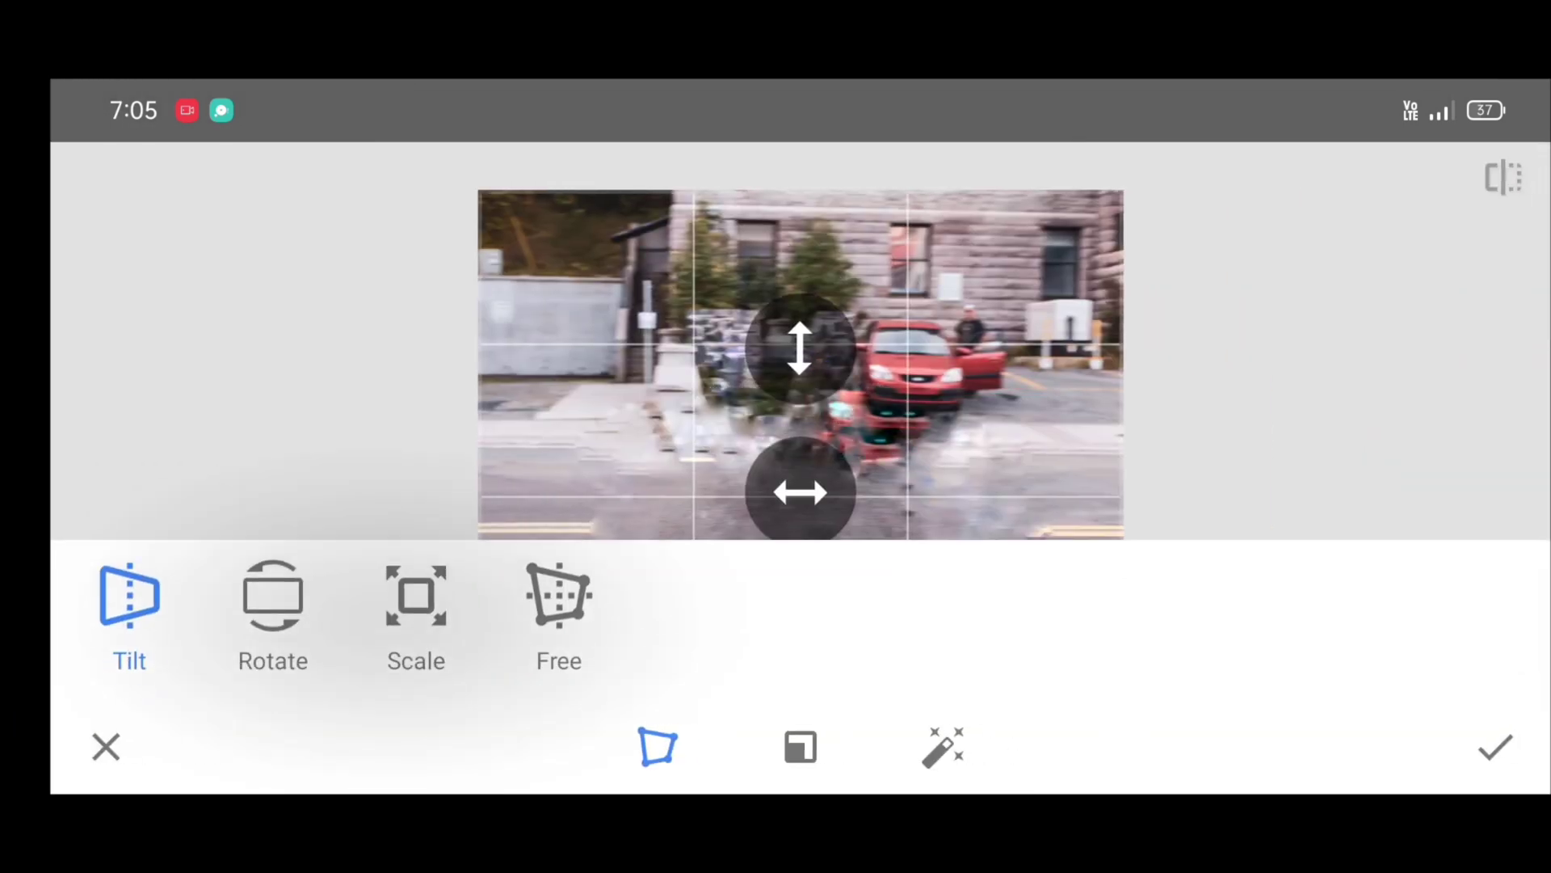
pyautogui.click(655, 746)
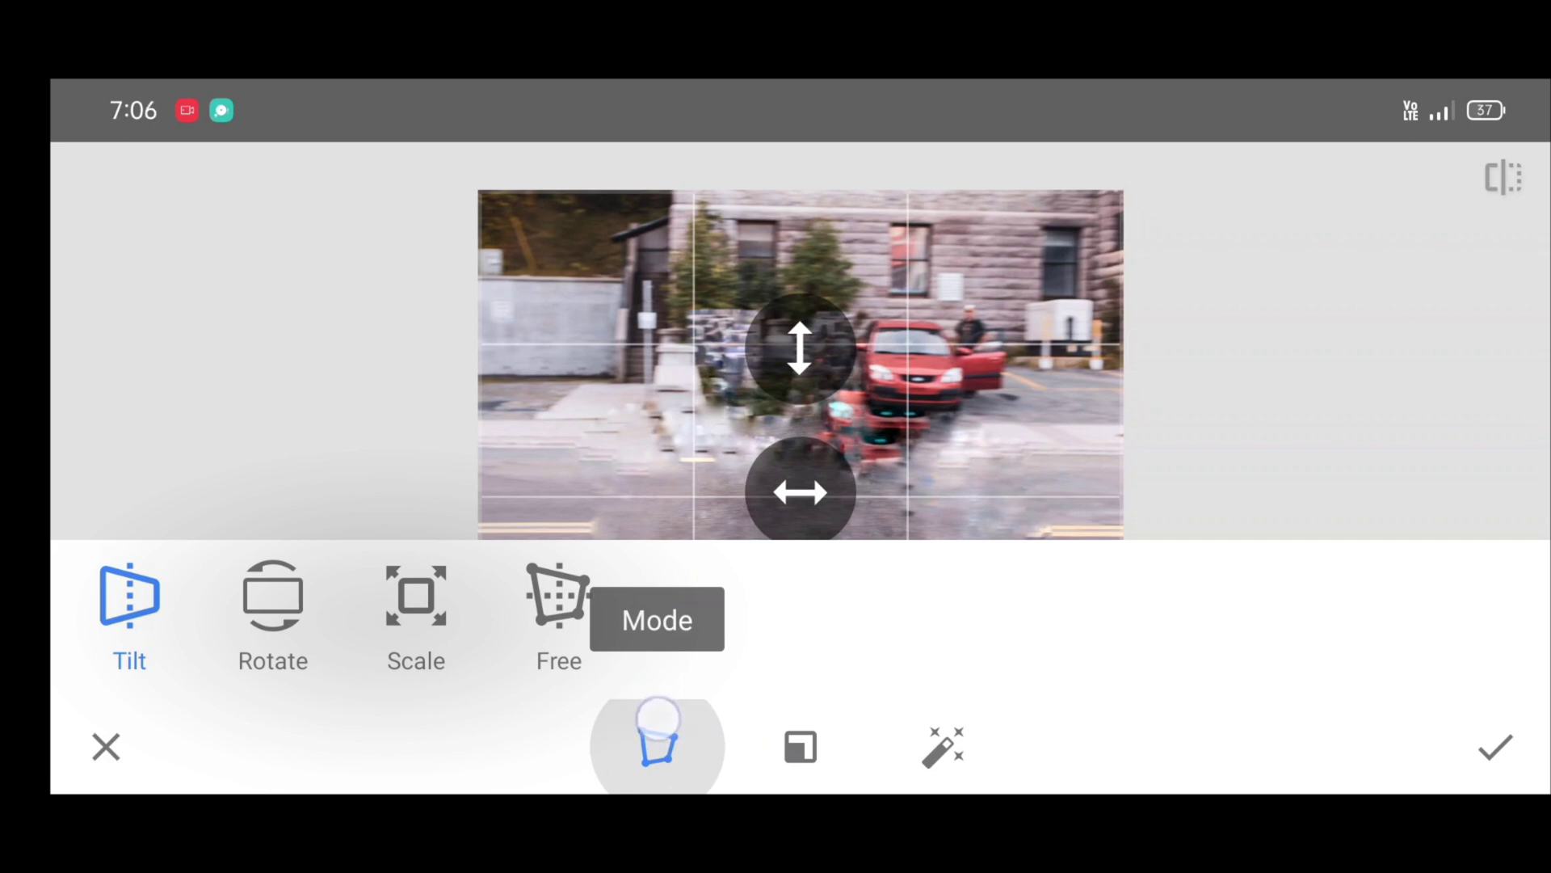
# - Switch Perspective to Scale, drag to stretch the street background wider, and apply
pyautogui.click(416, 607)
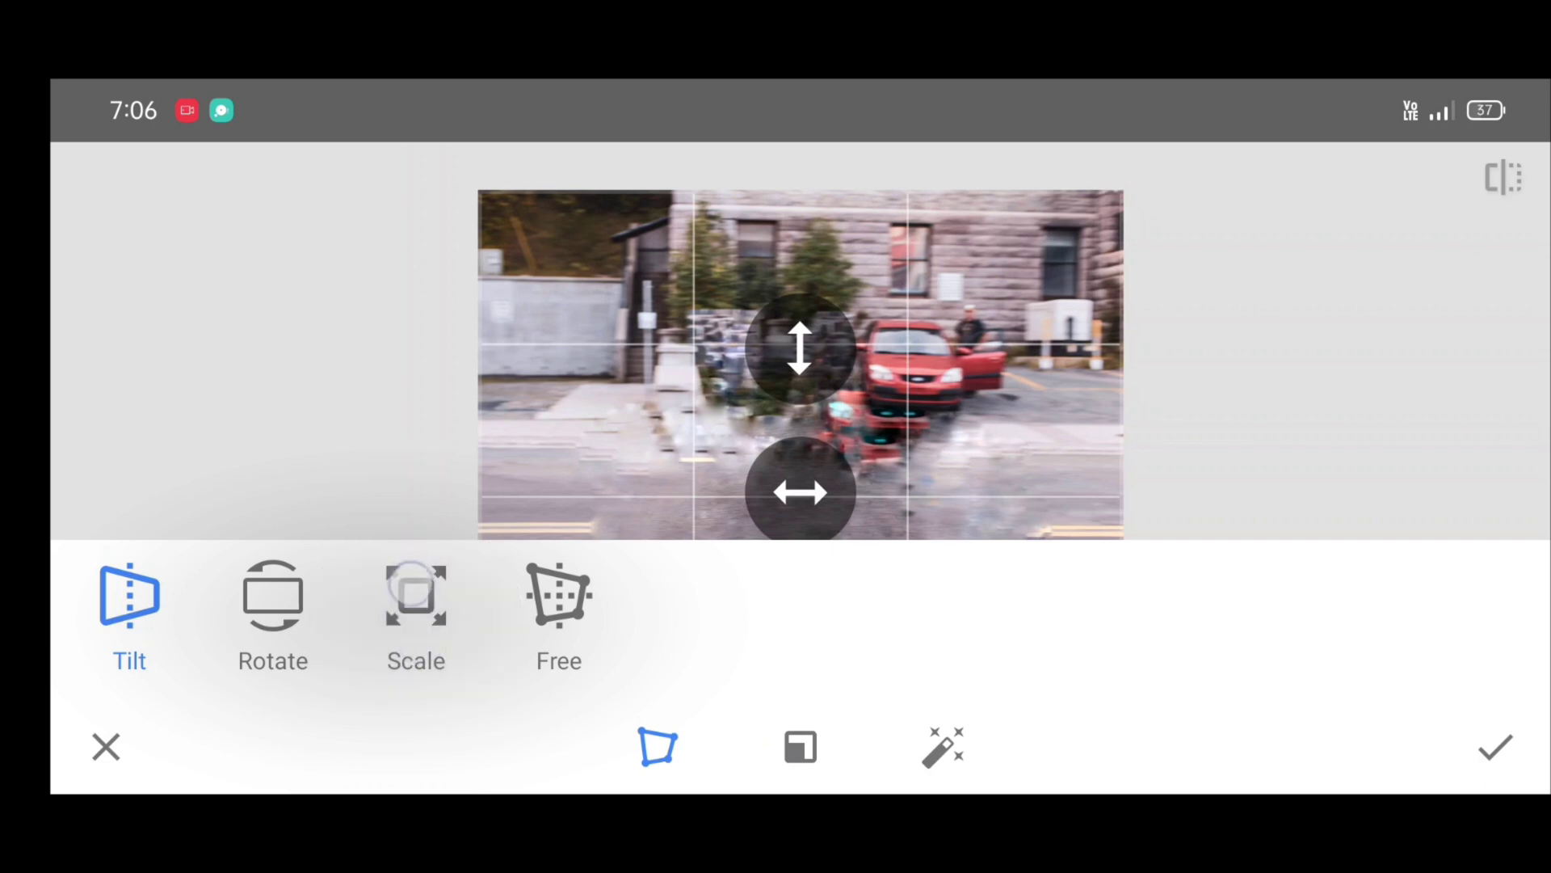
pyautogui.click(424, 594)
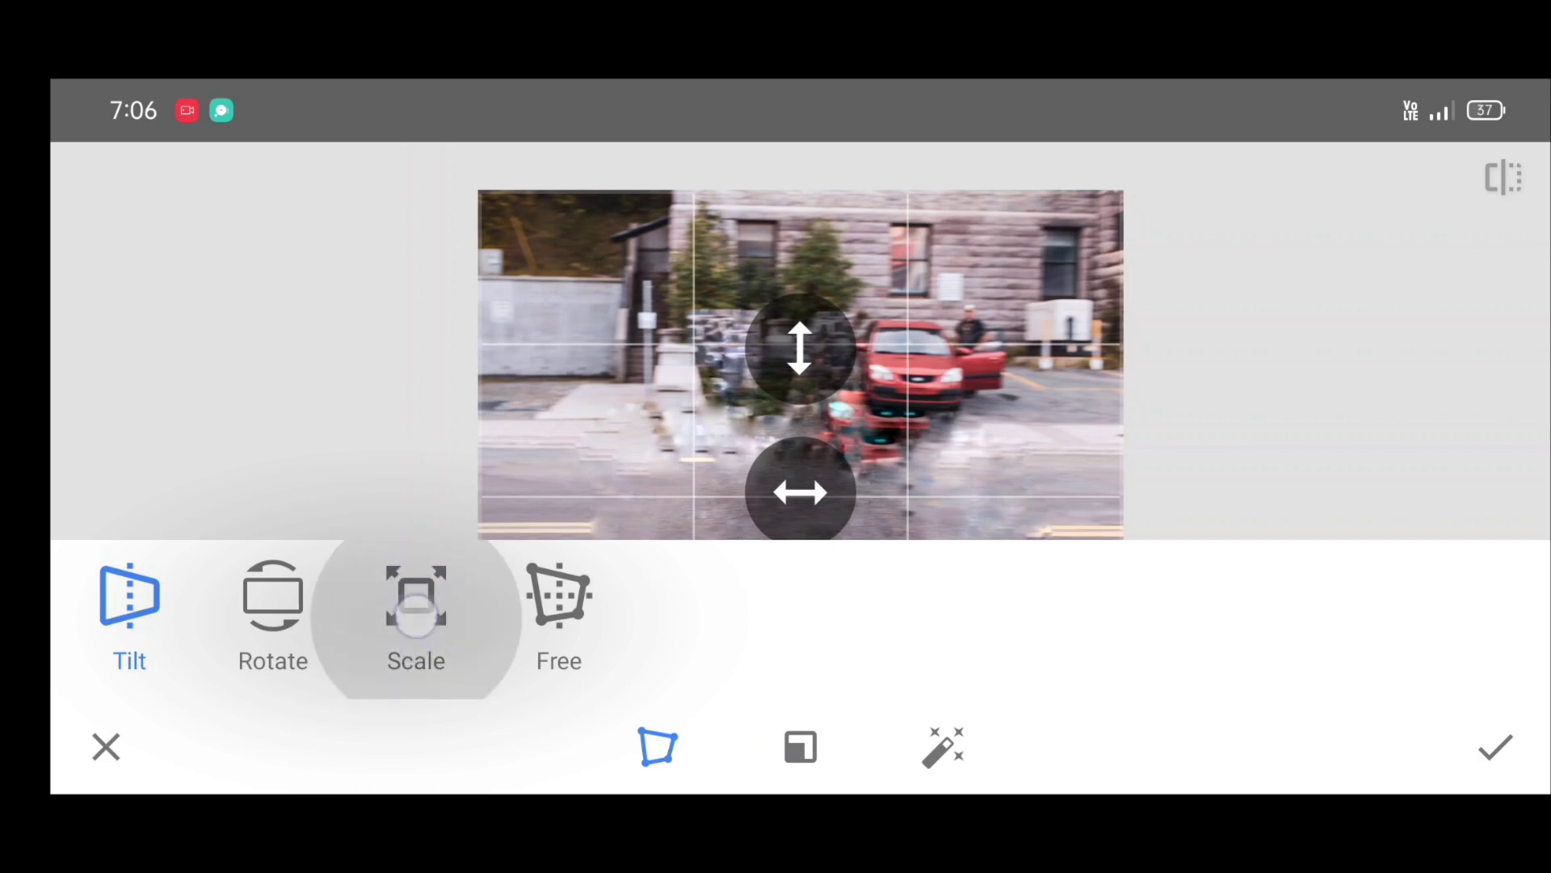
pyautogui.click(432, 597)
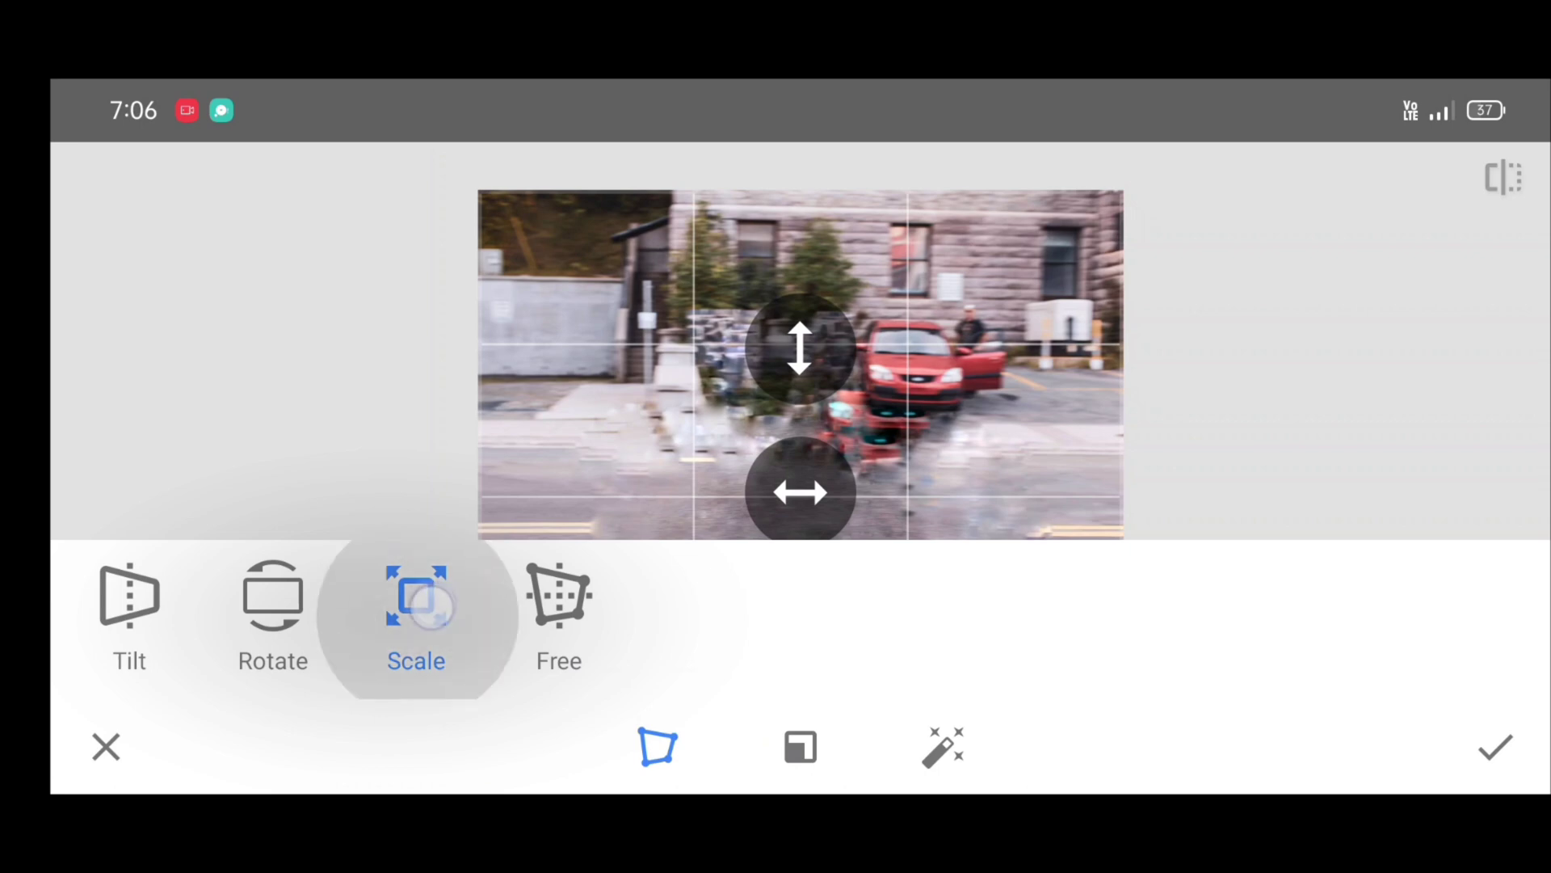
pyautogui.click(658, 747)
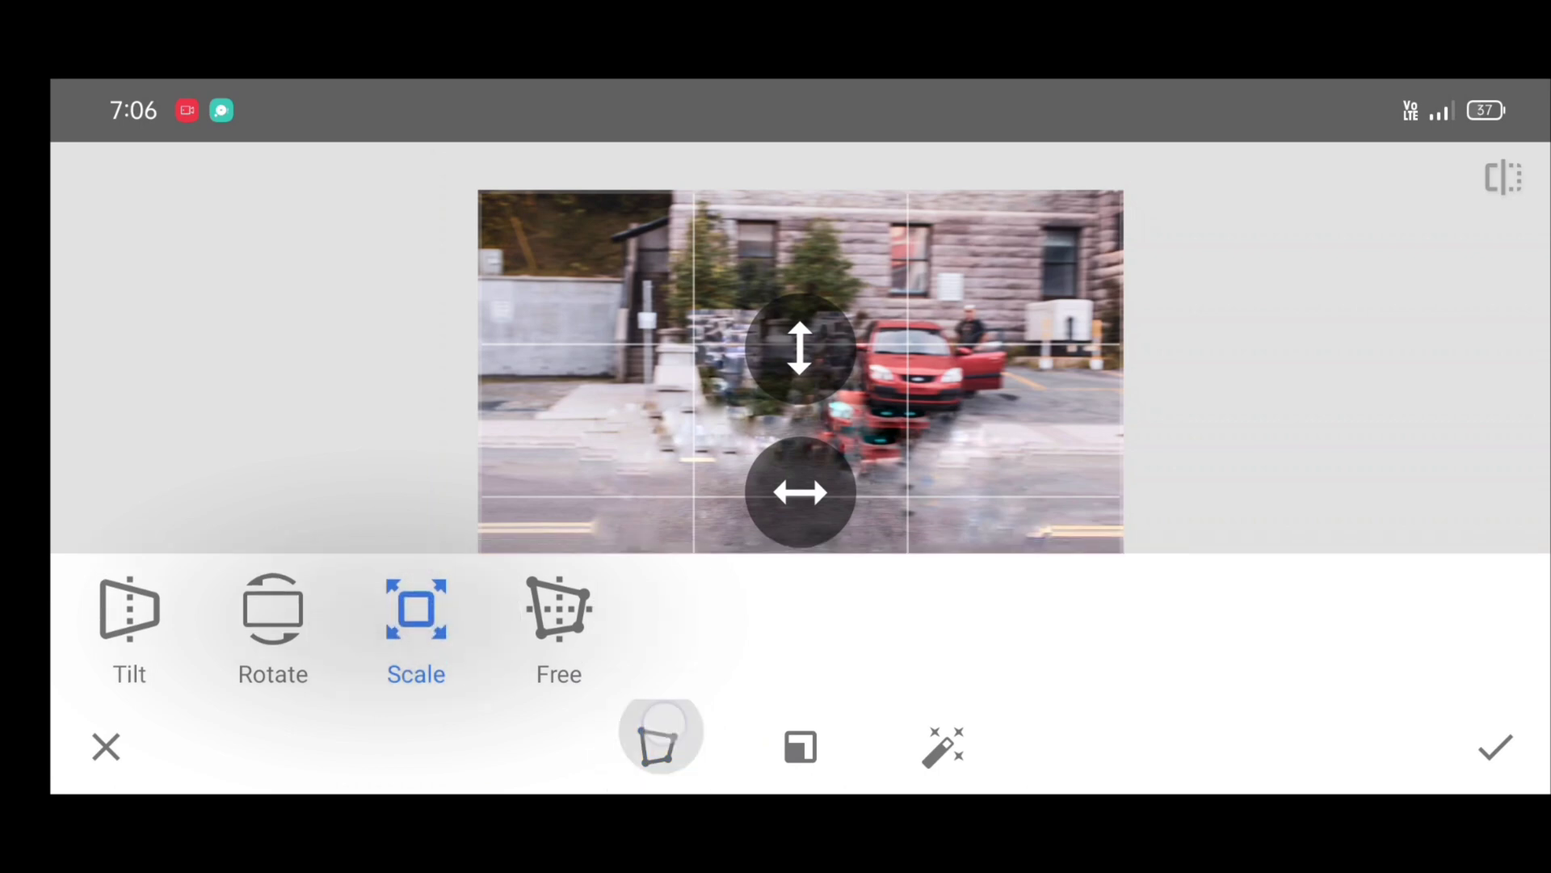
pyautogui.moveTo(800, 492); pyautogui.dragTo(1181, 471)
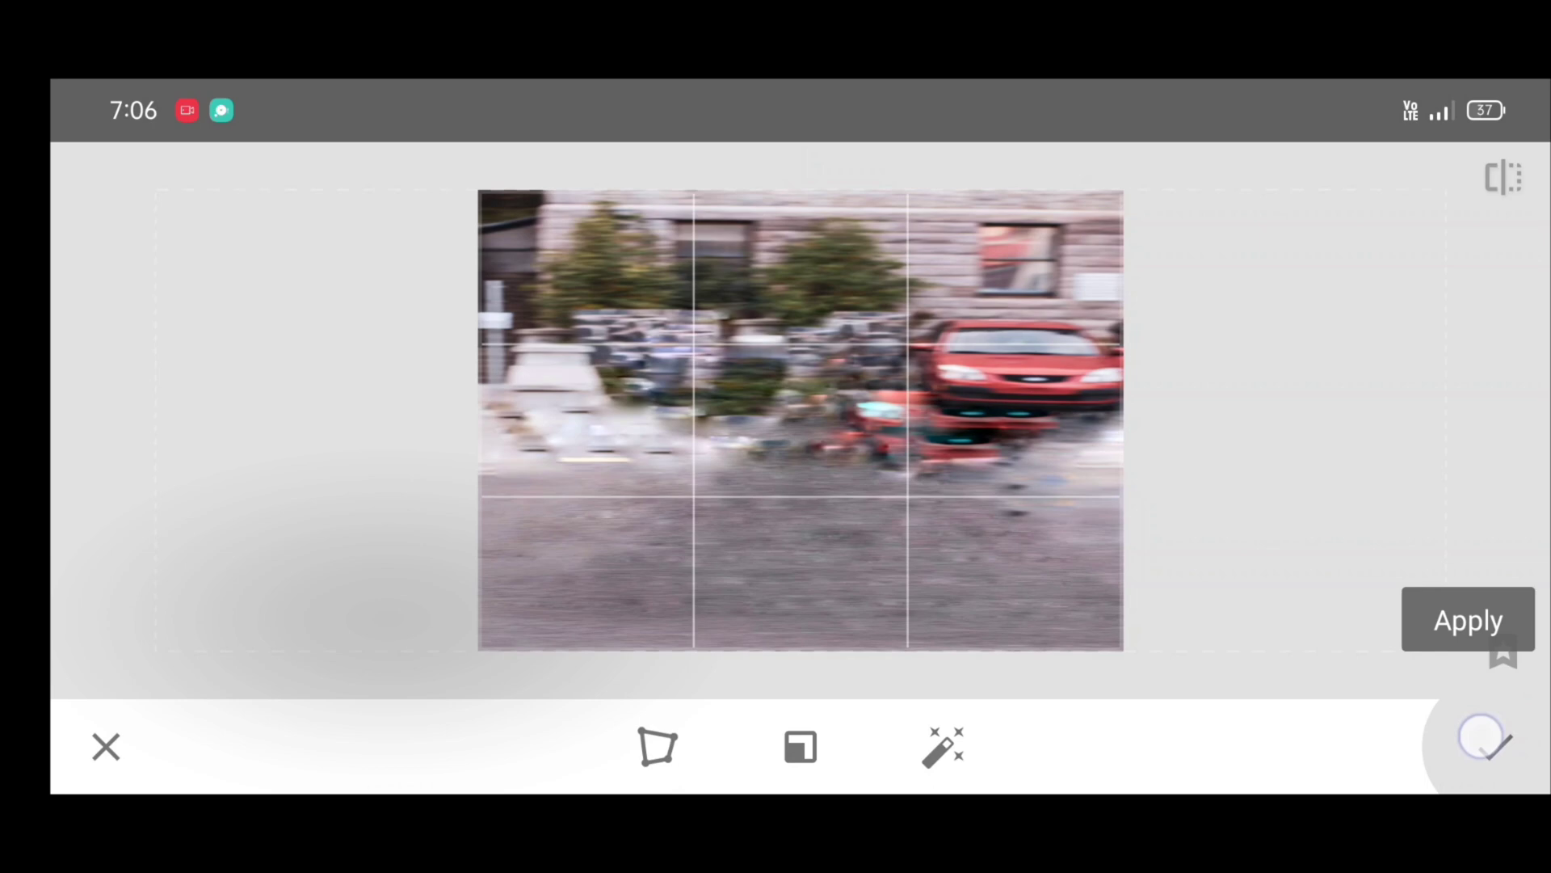
pyautogui.click(1486, 742)
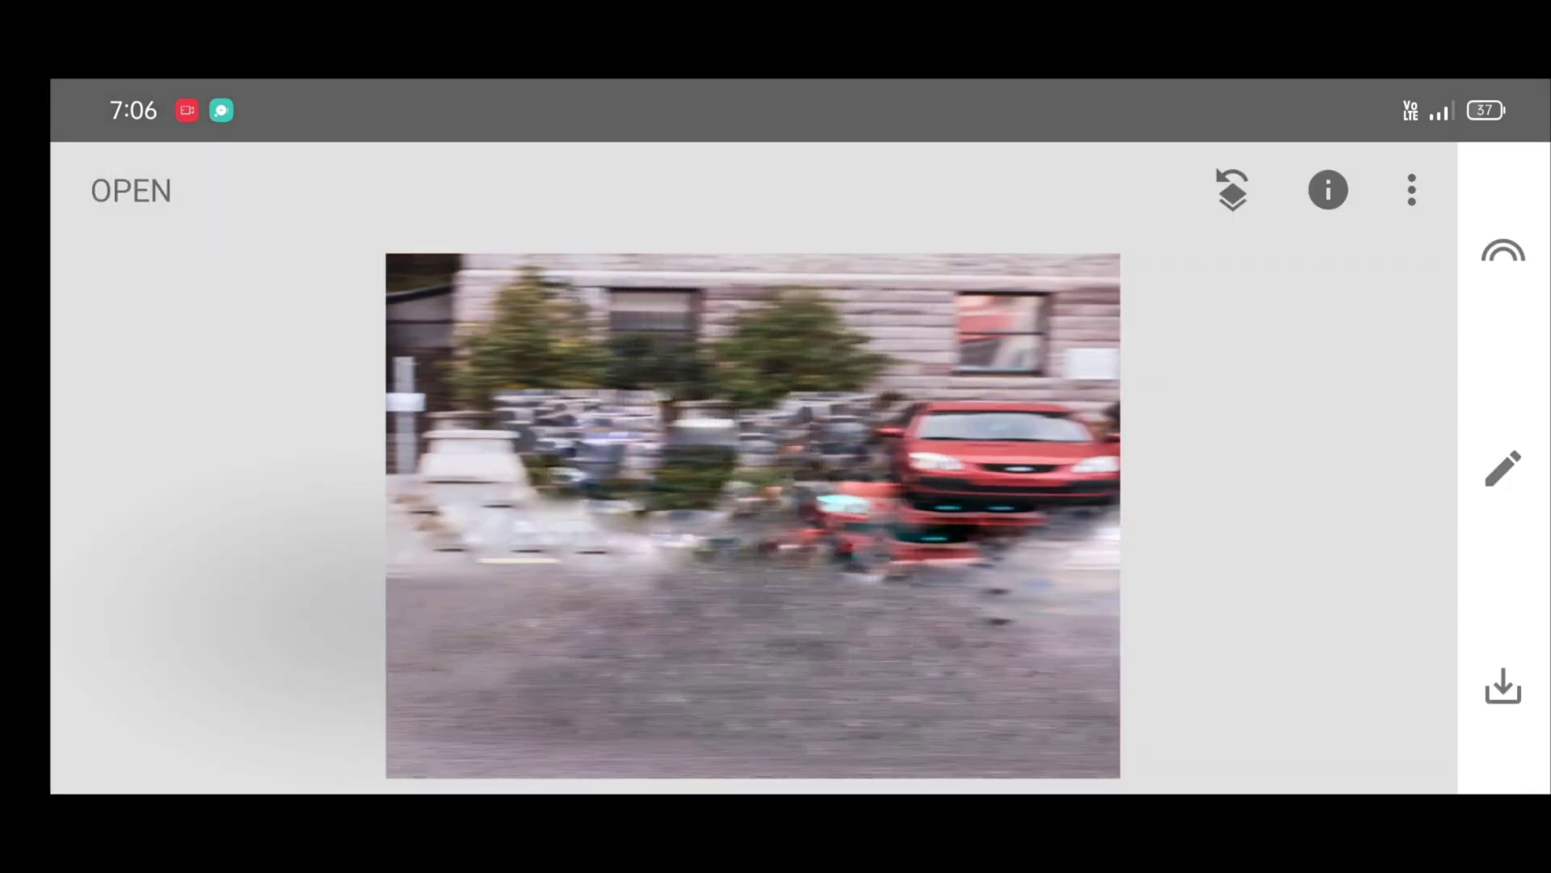
# - Reopen Perspective and switch it to Scale mode
pyautogui.click(1503, 470)
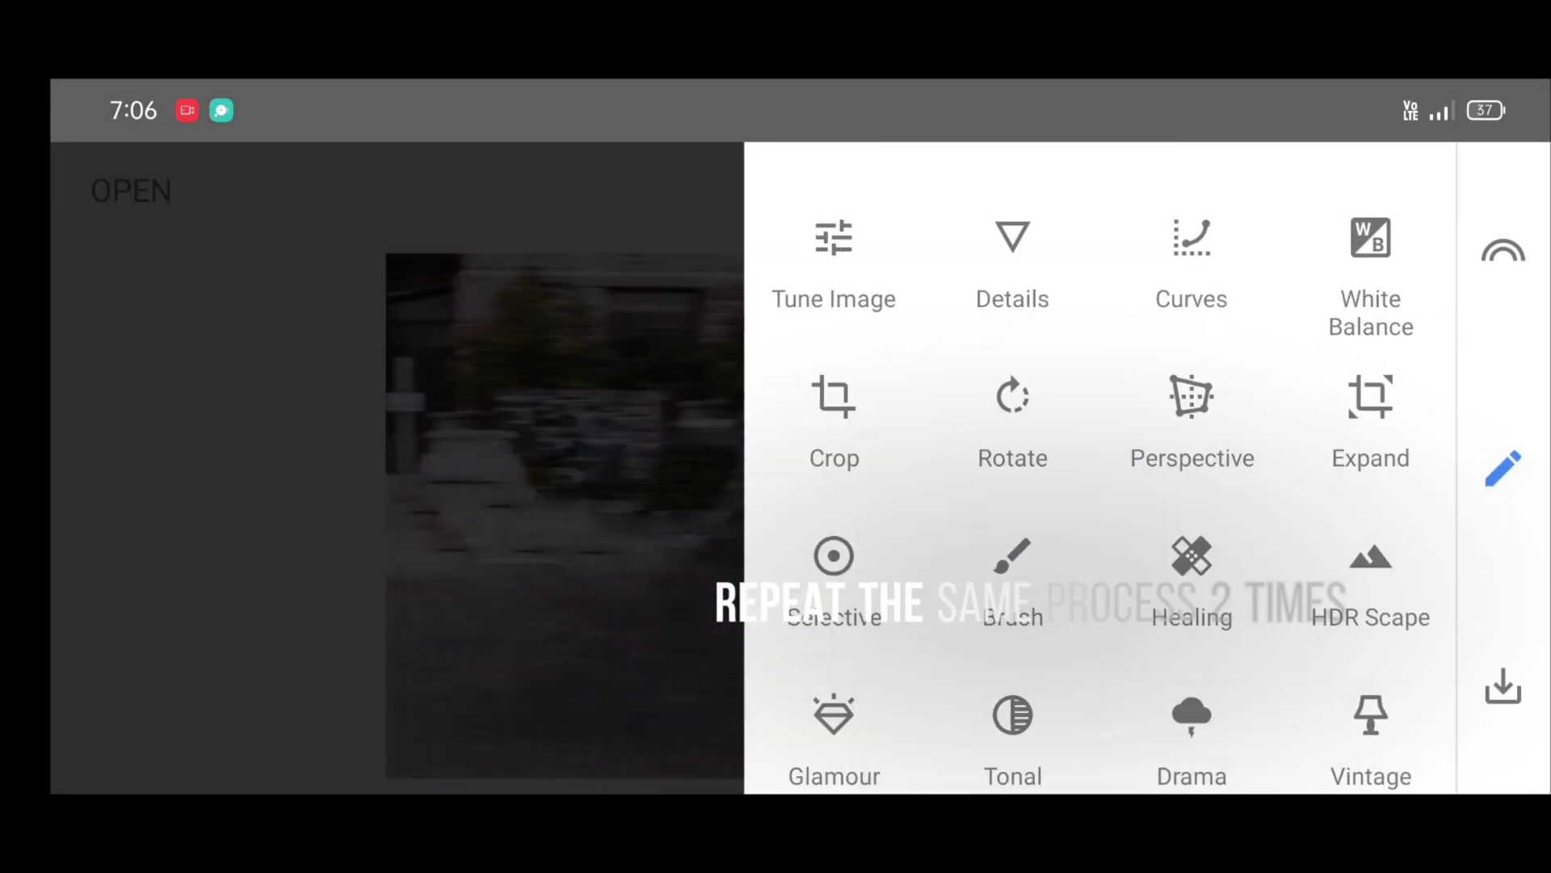
pyautogui.click(1186, 418)
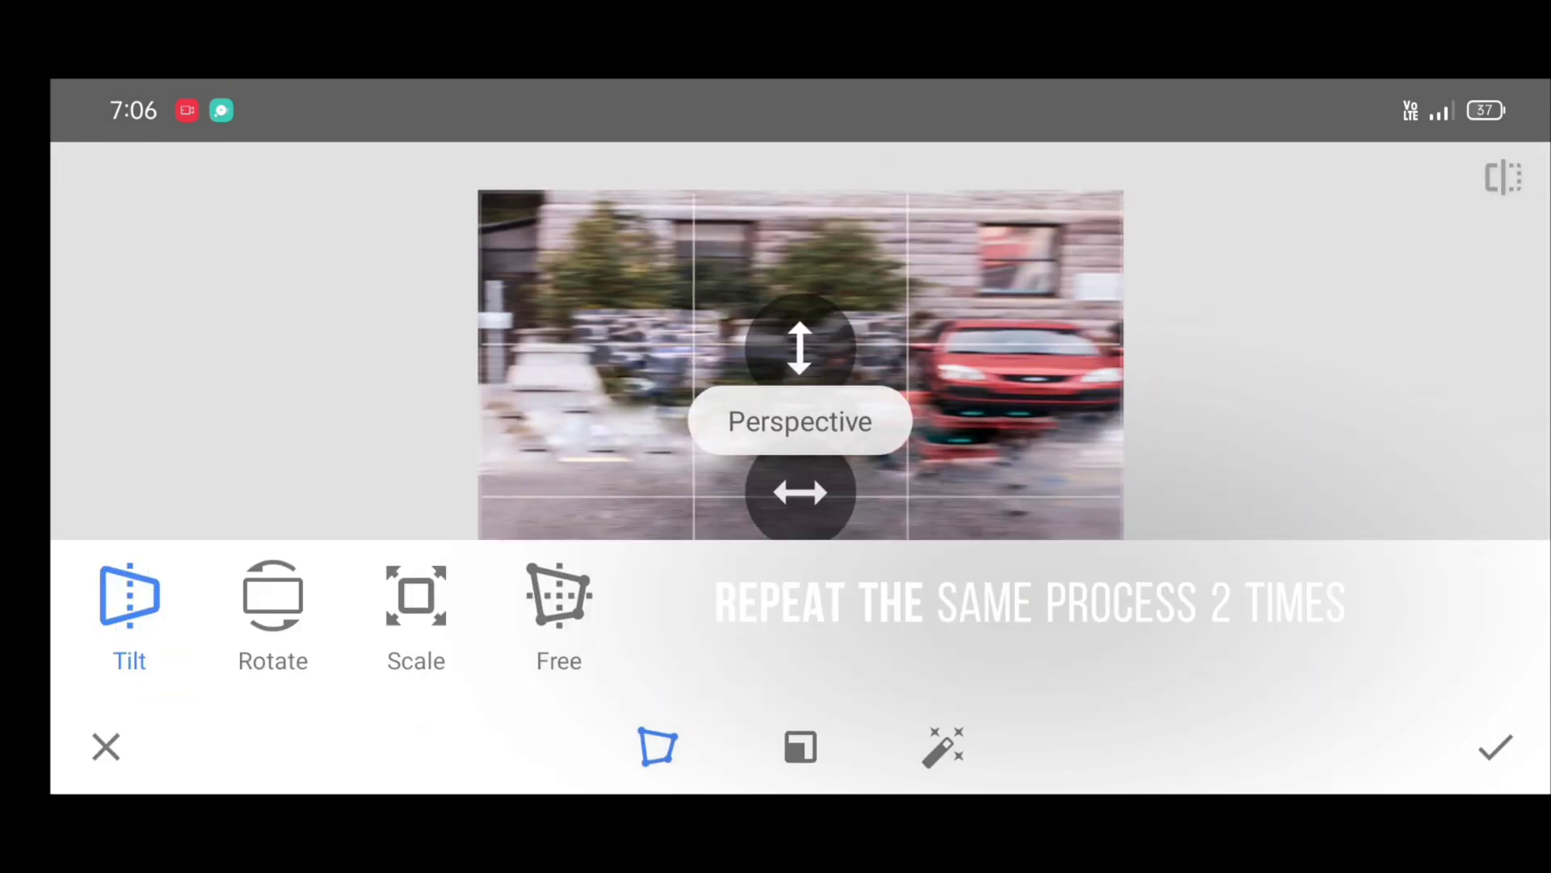
pyautogui.click(658, 747)
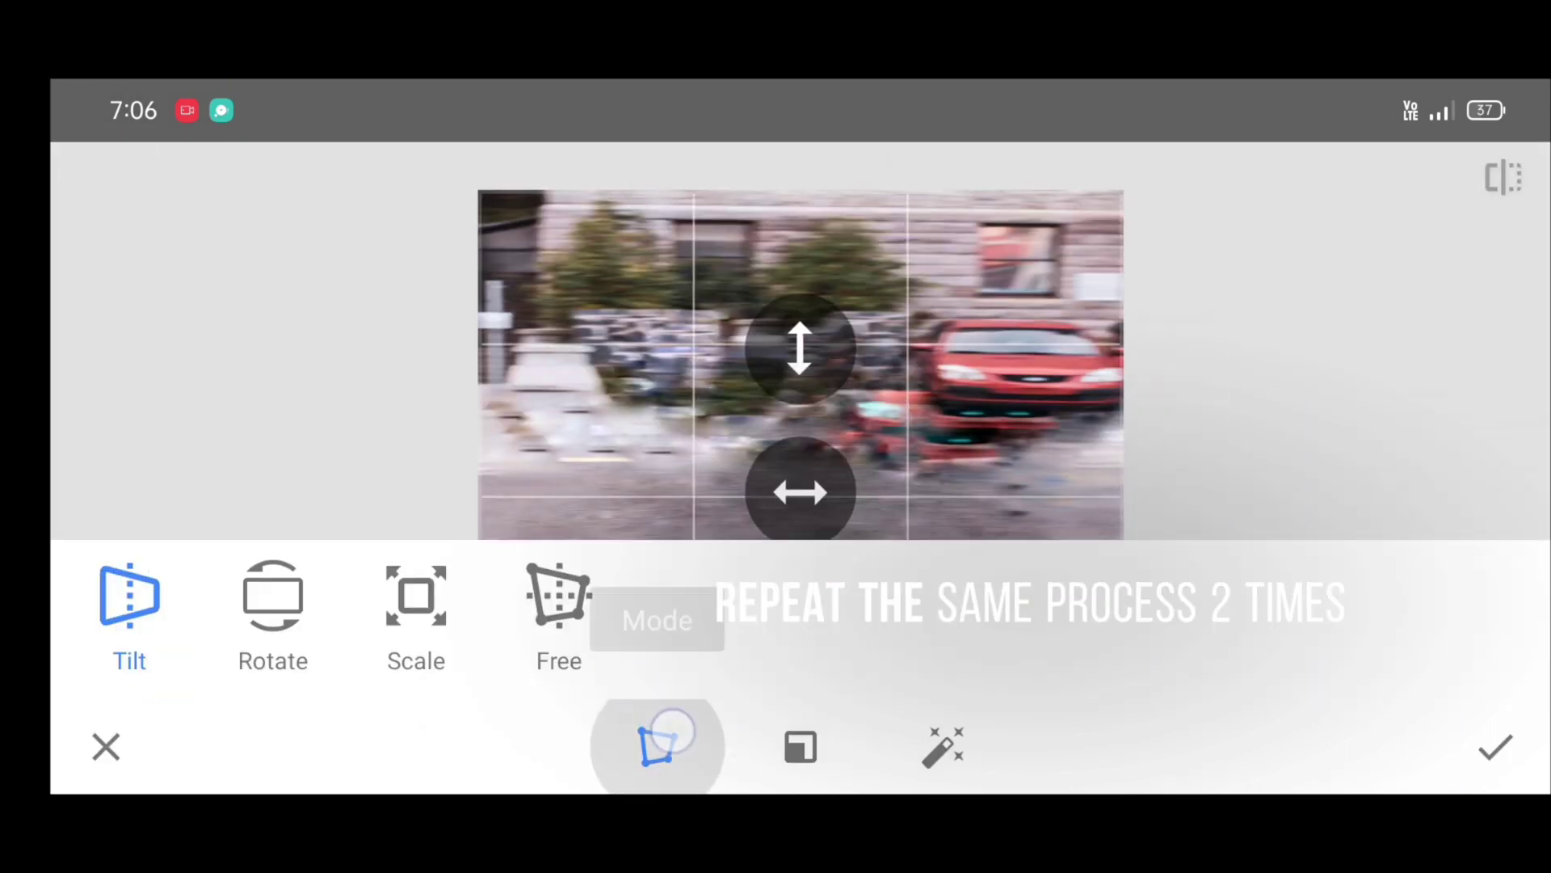
pyautogui.click(416, 612)
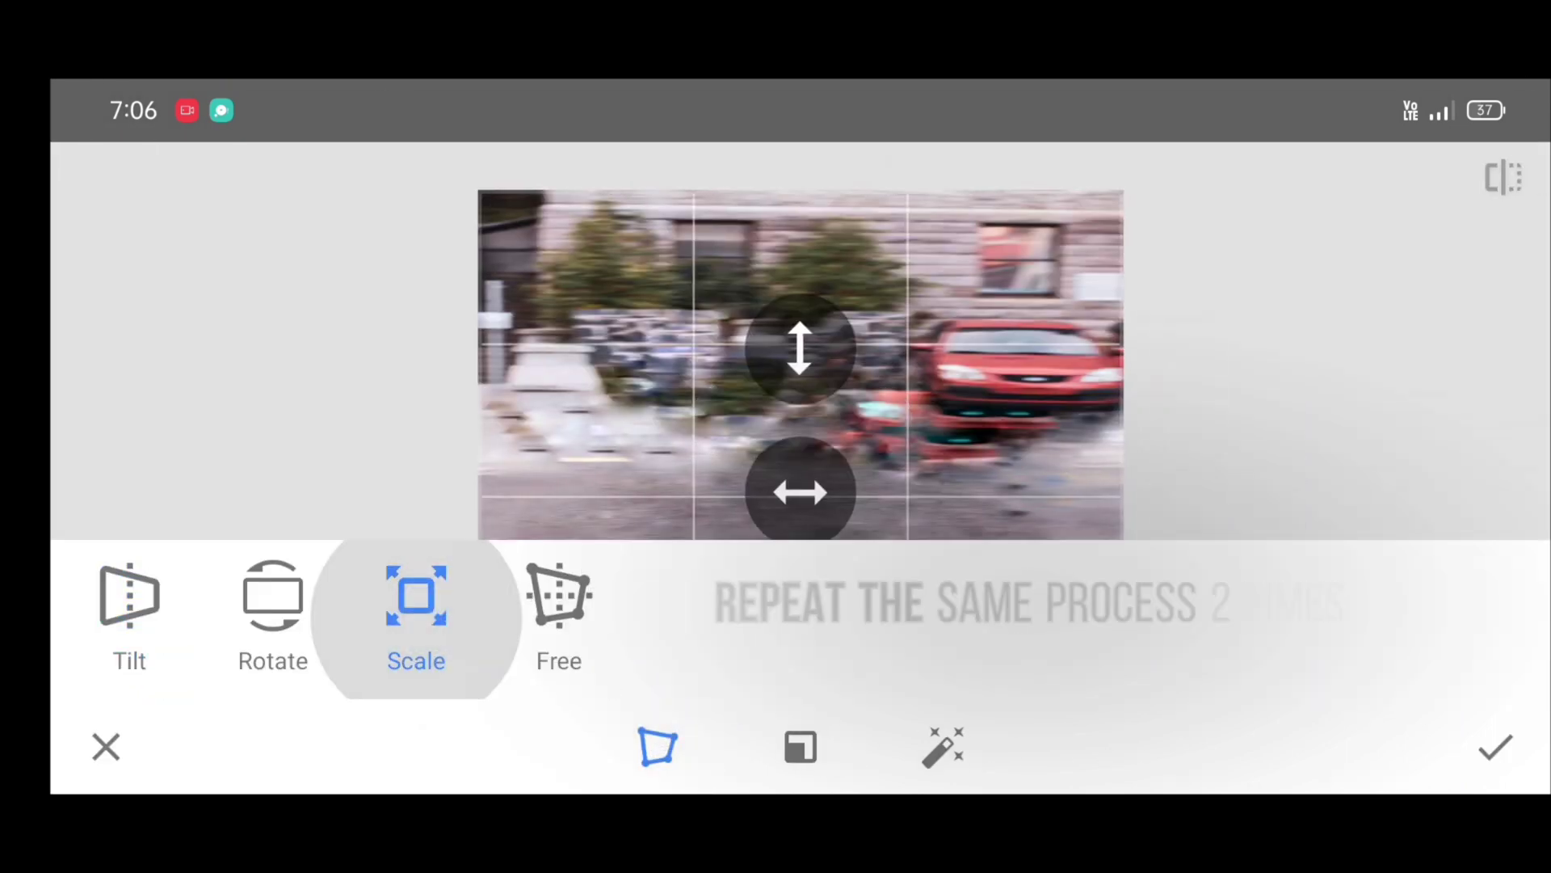
pyautogui.click(658, 747)
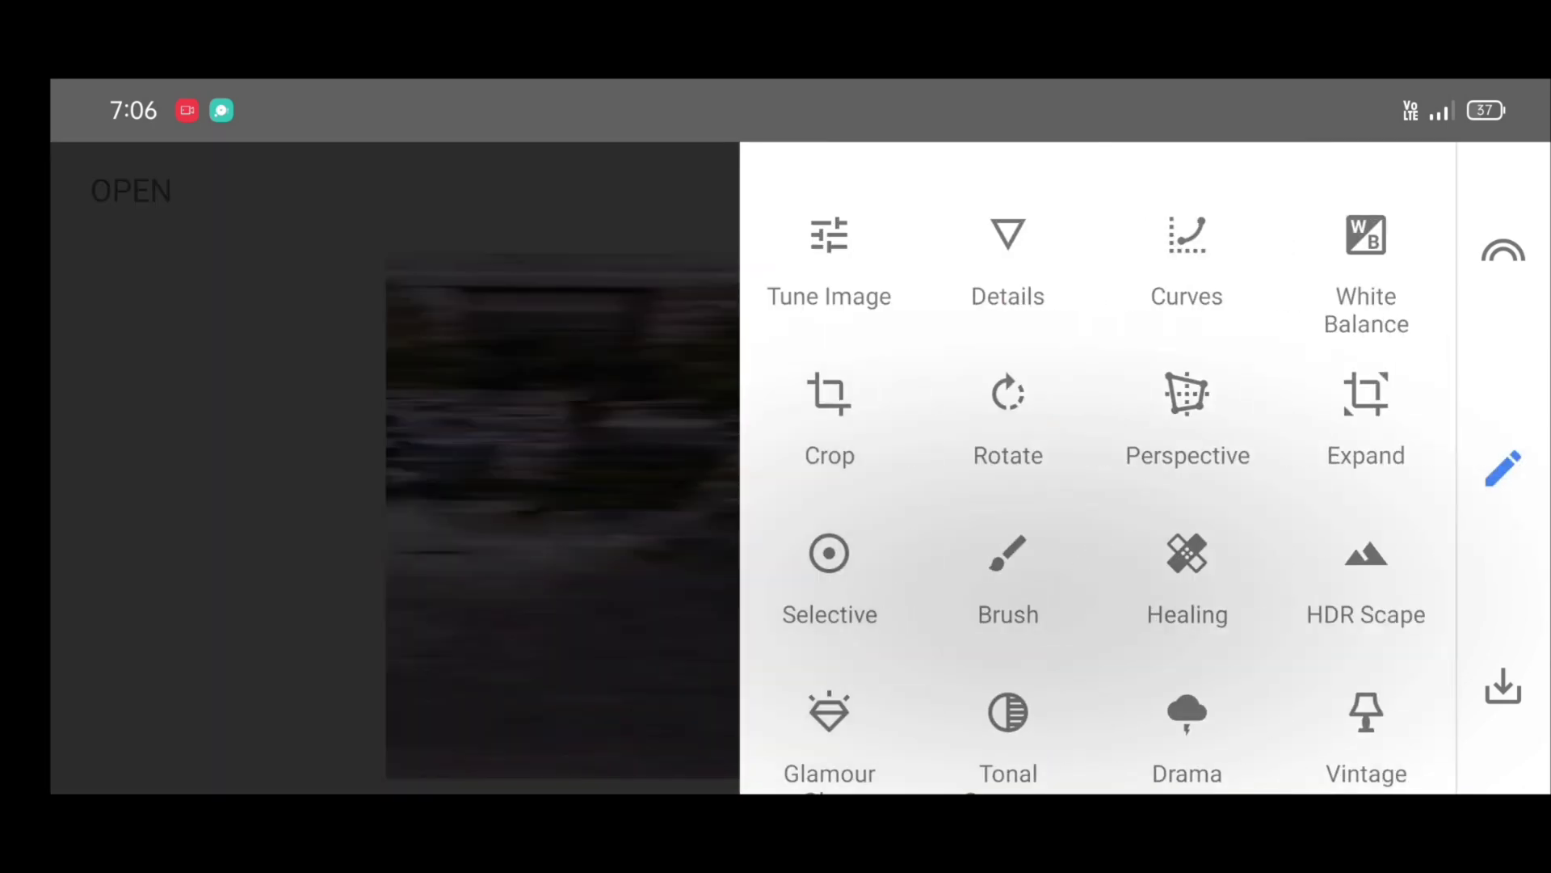
# - Reapply a Perspective Scale enlargement, then bring up the tools list
pyautogui.click(1188, 416)
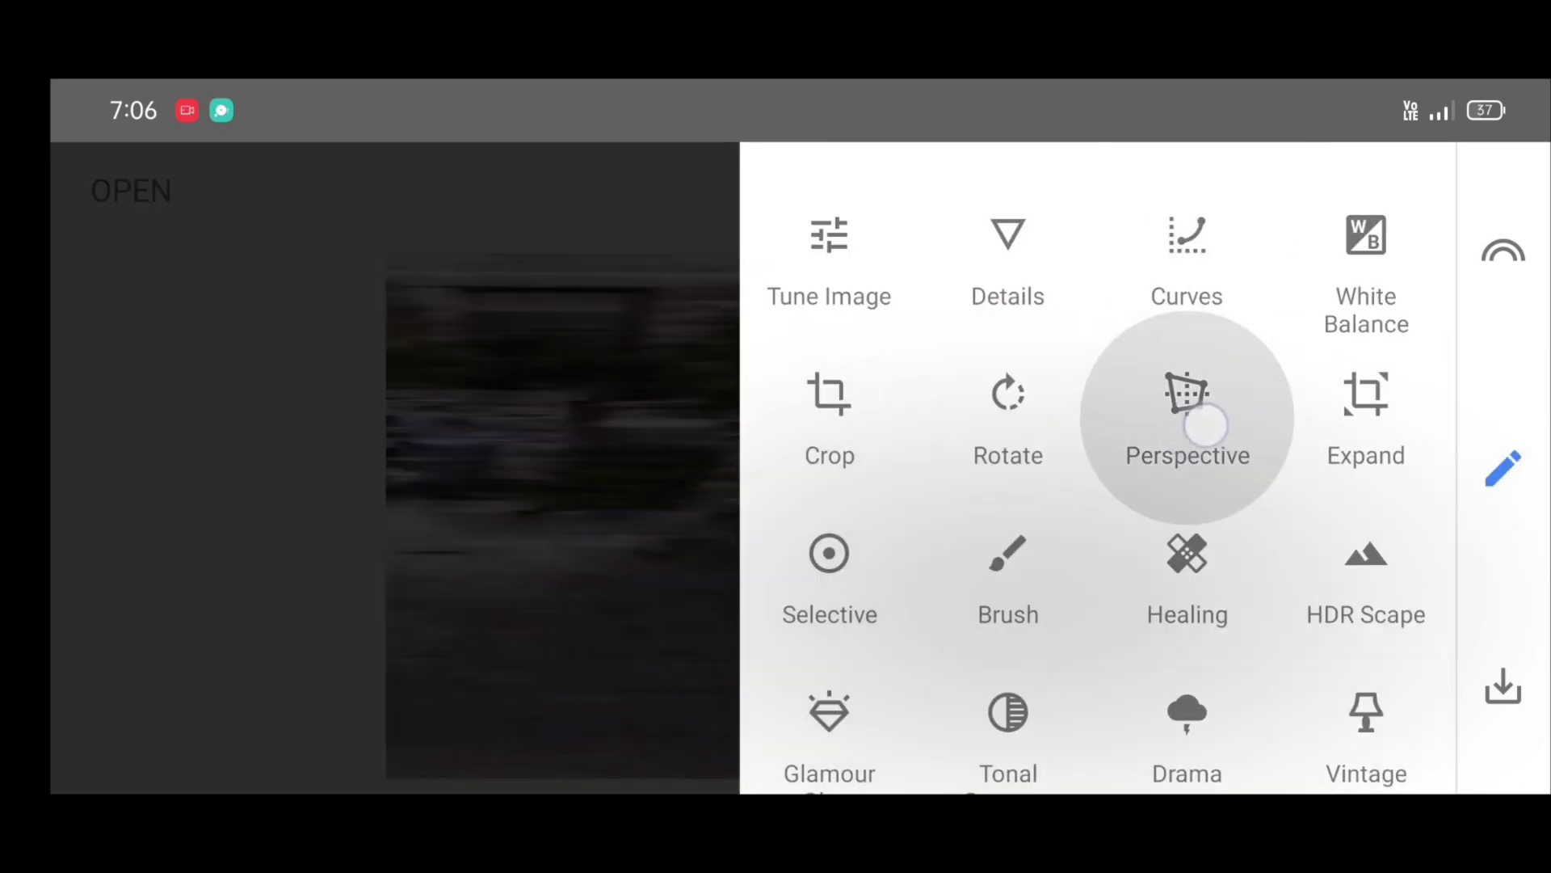
pyautogui.click(1187, 418)
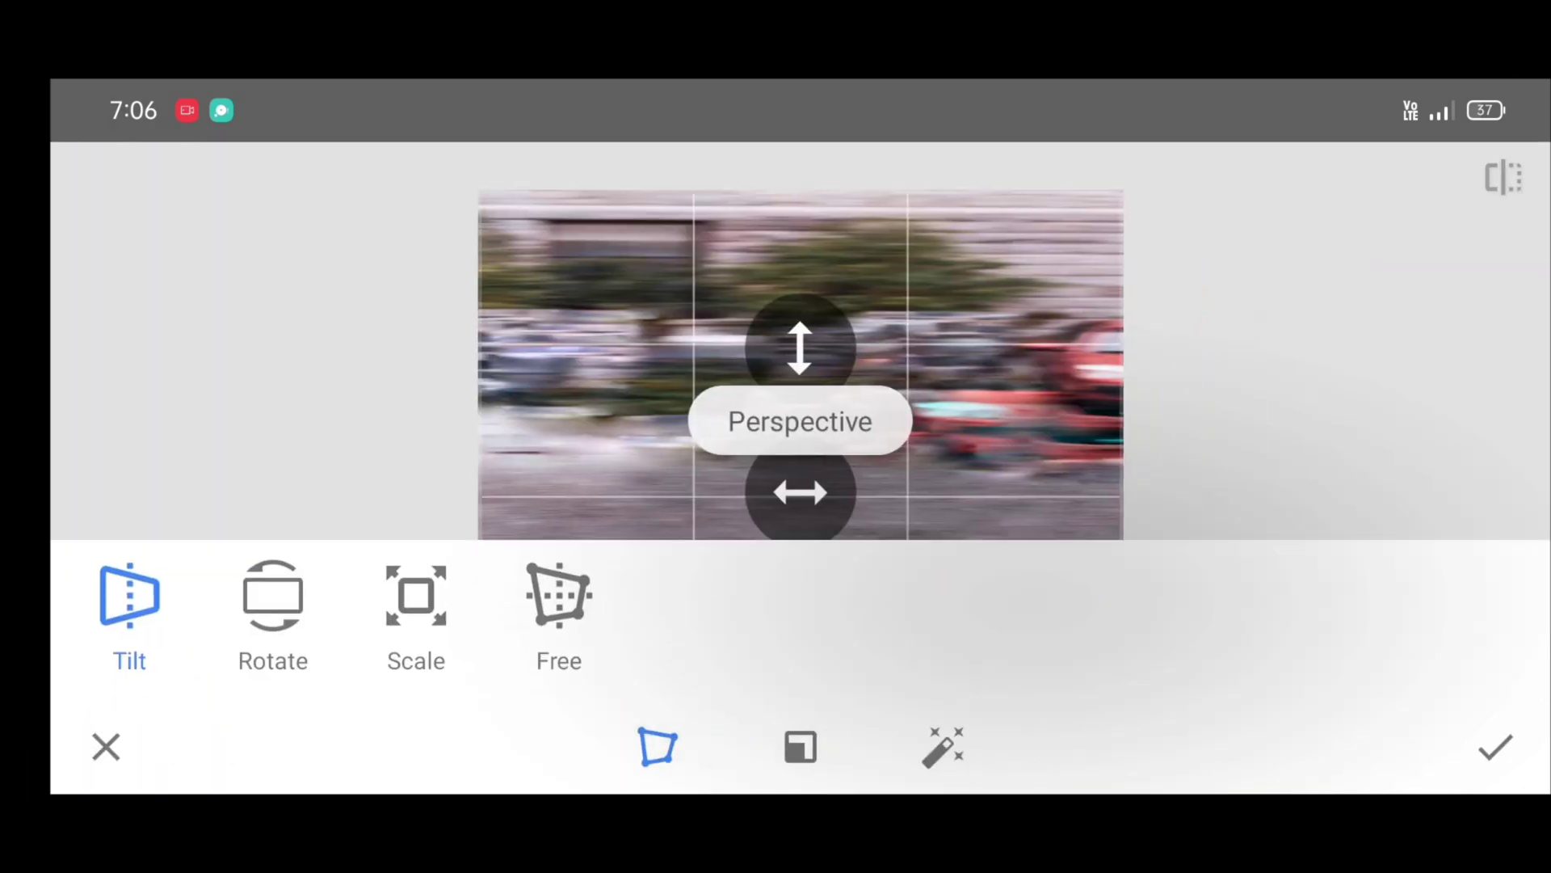
pyautogui.click(417, 612)
pyautogui.click(416, 612)
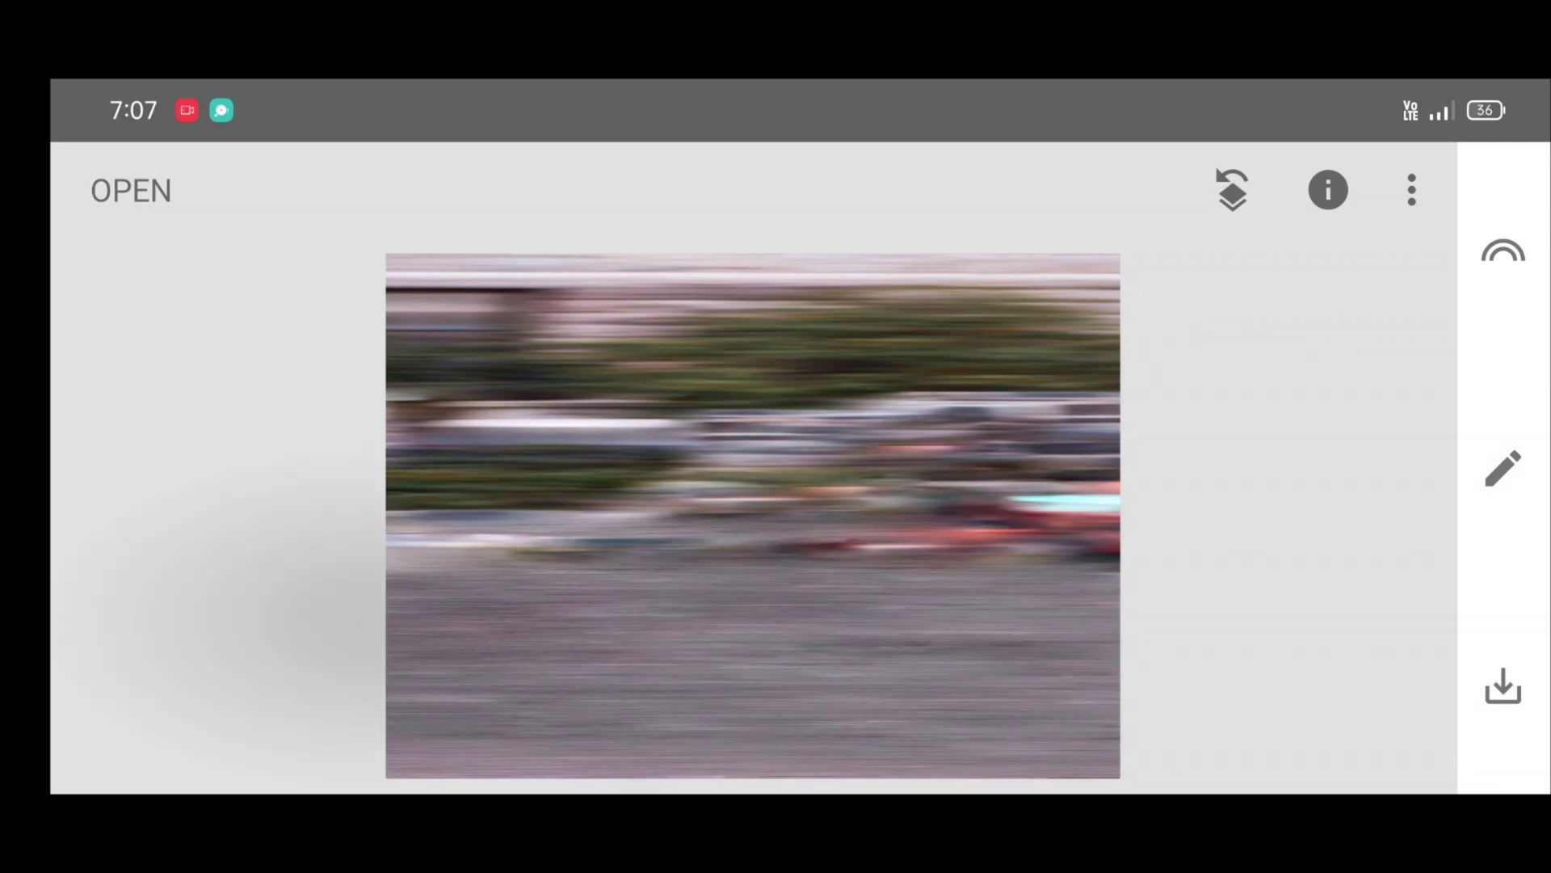
pyautogui.click(1503, 469)
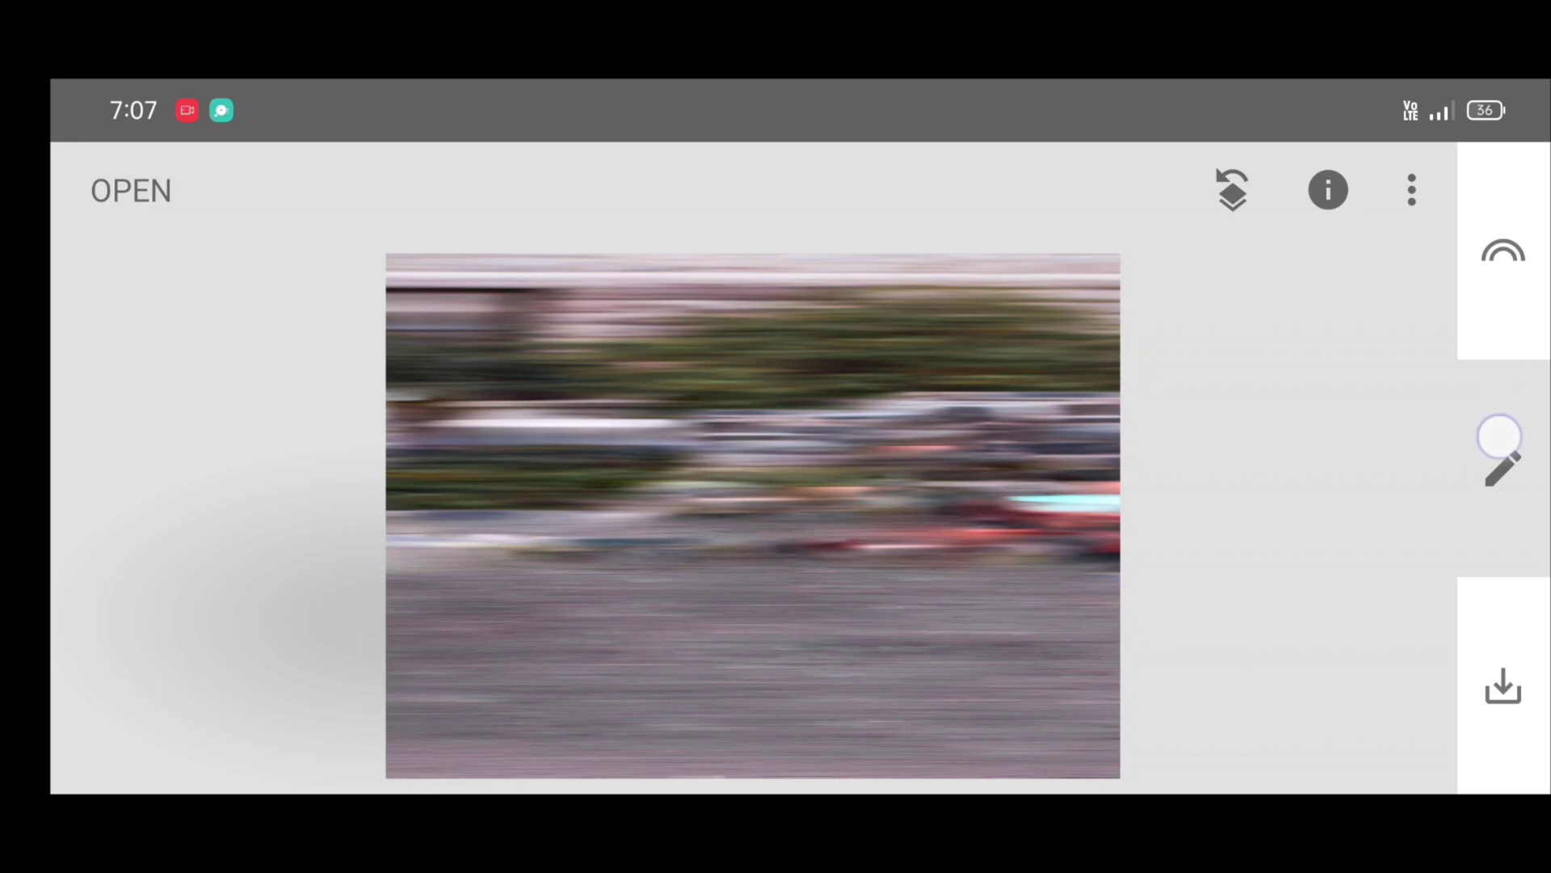
# - Start Double Exposure from the Tools list and open its image picker
pyautogui.click(1500, 461)
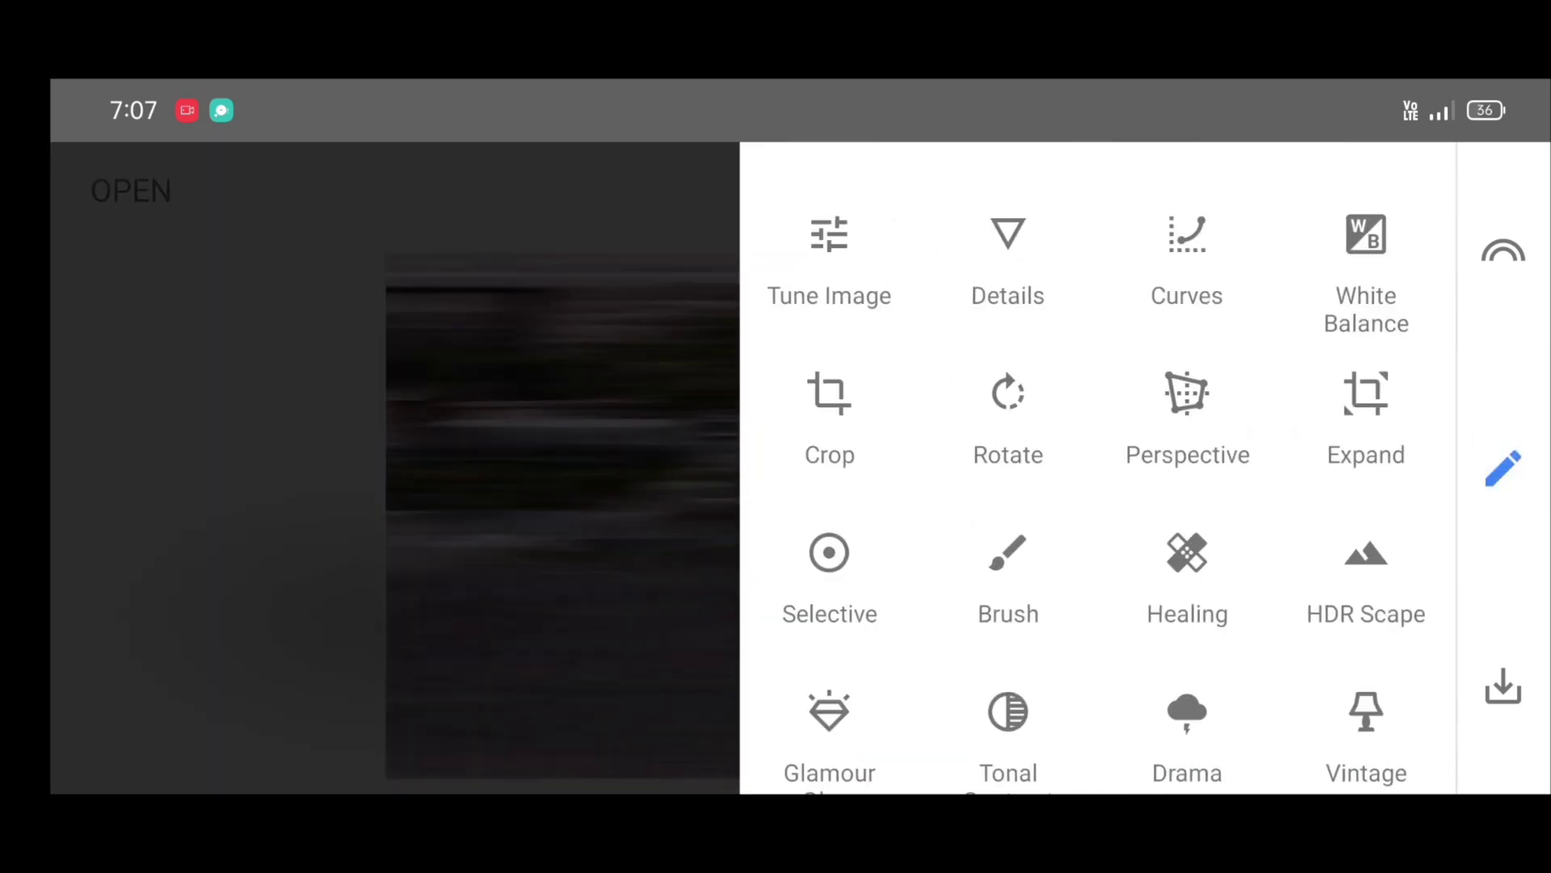
pyautogui.scroll(-6, 1189, 485)
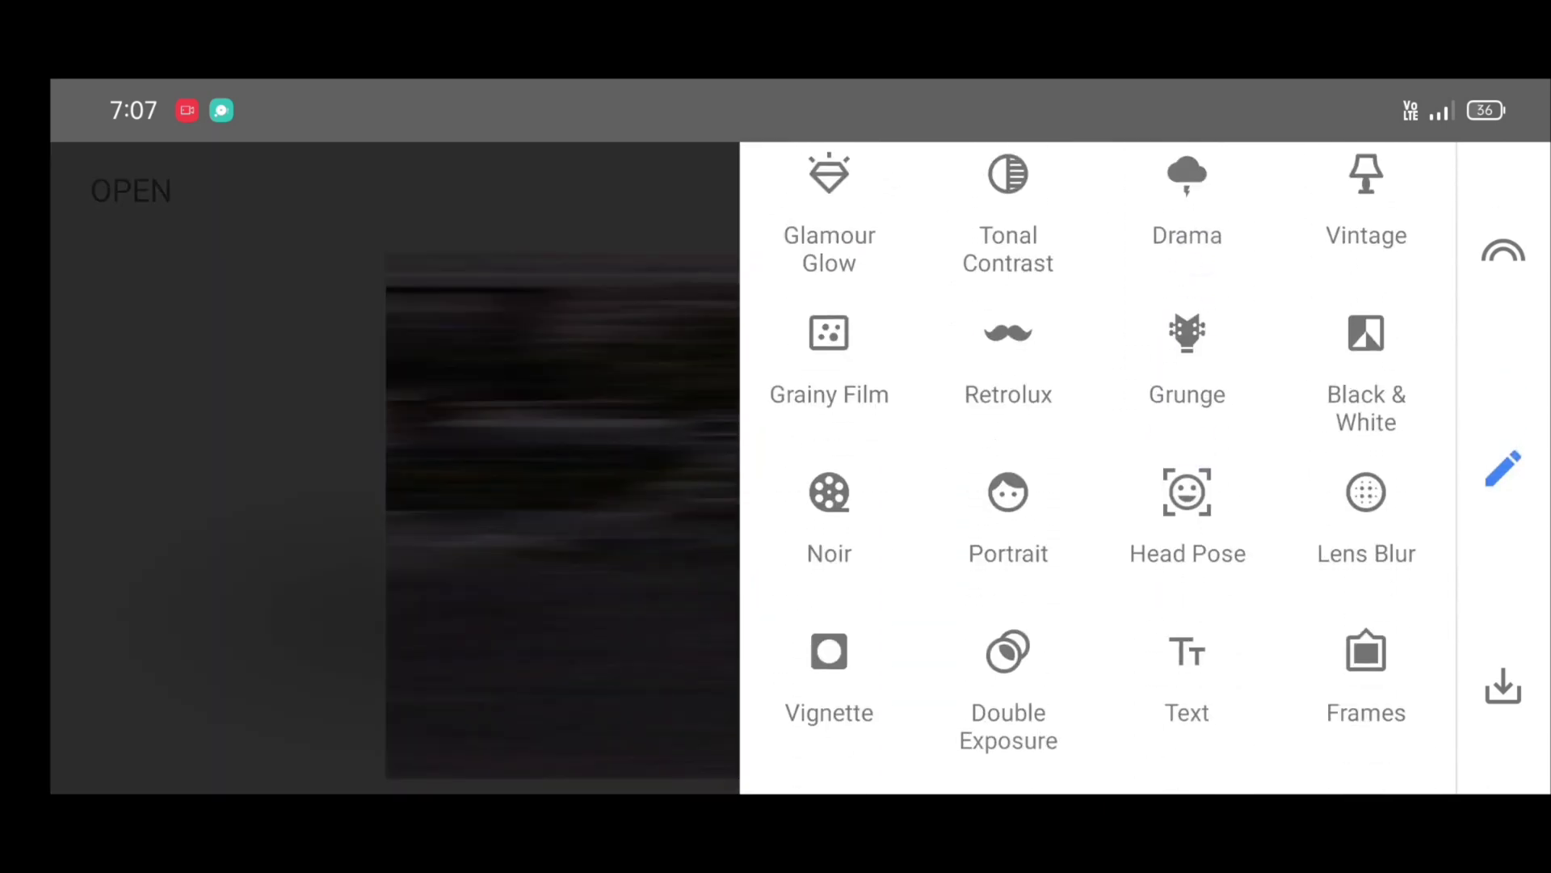
pyautogui.click(1008, 679)
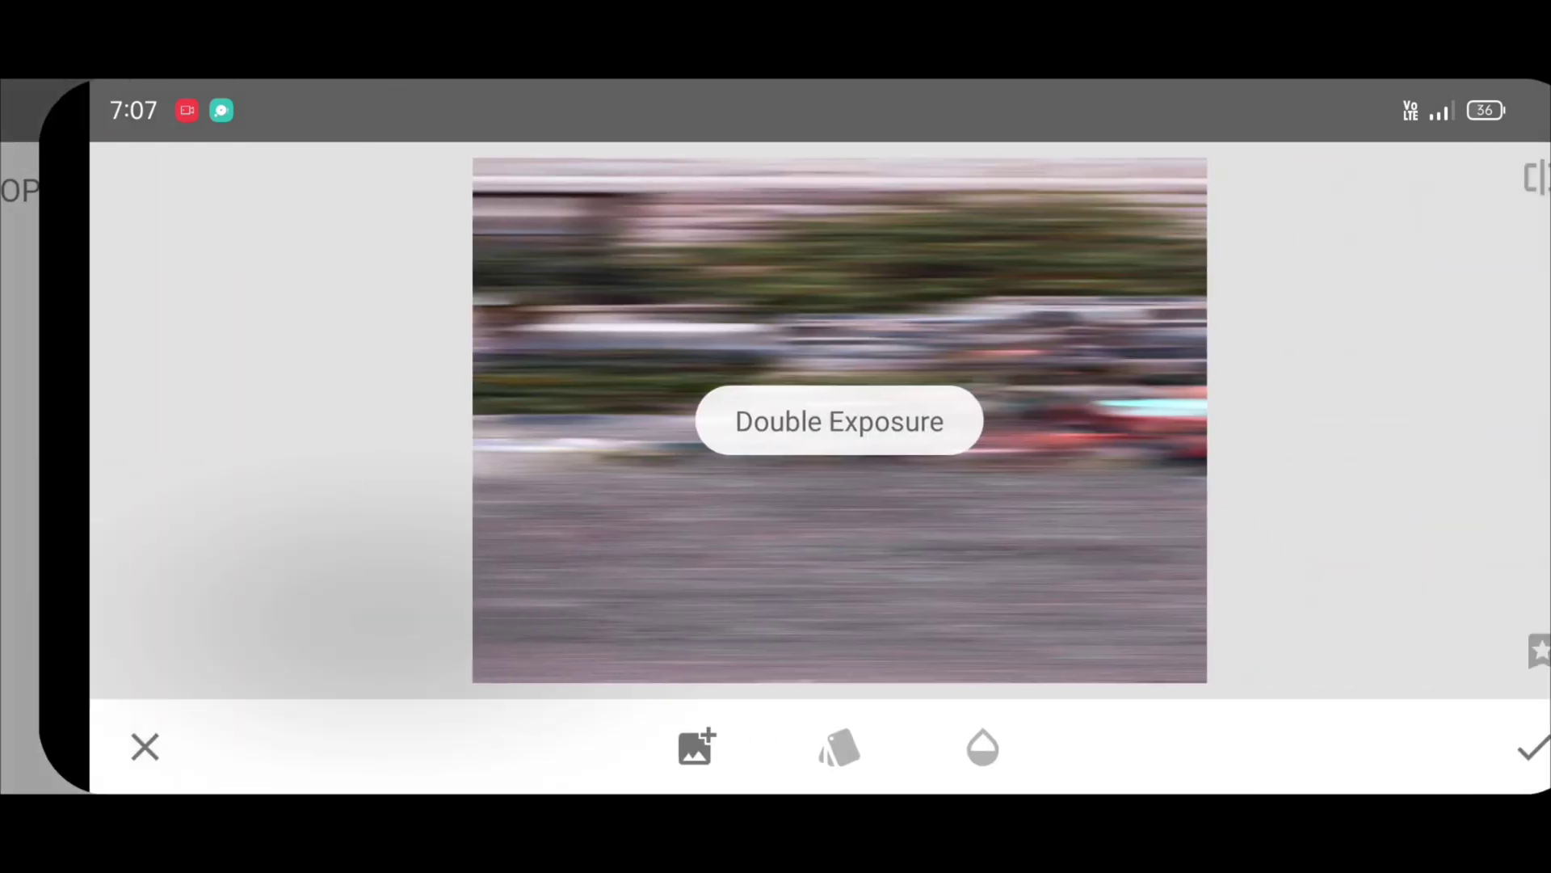
pyautogui.click(655, 745)
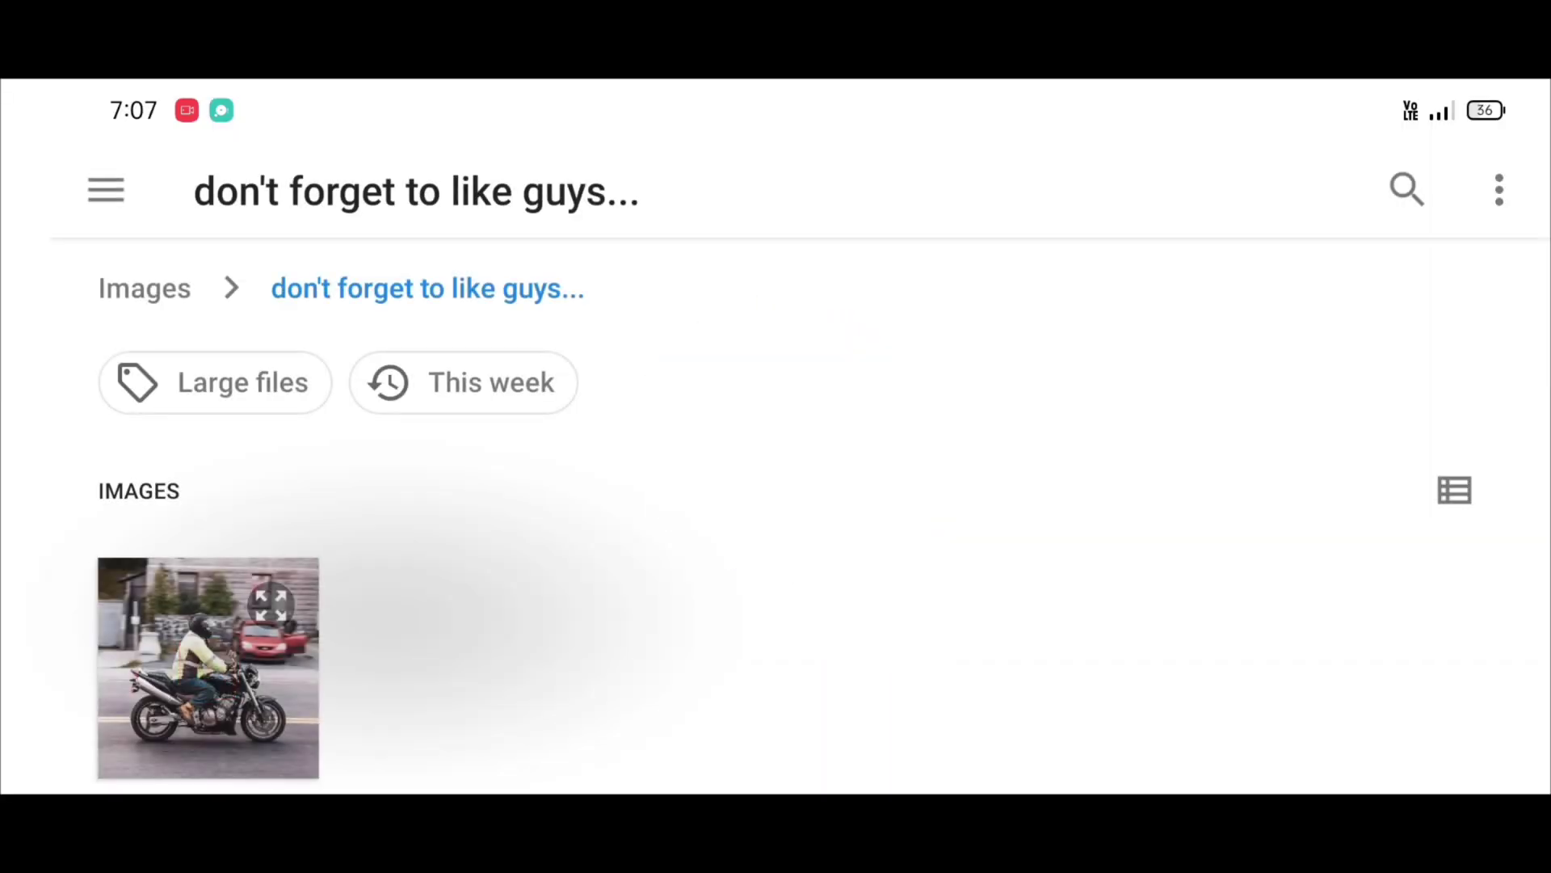
pyautogui.scroll(-3, 751, 485)
# - Select and confirm the bike rider photo as the Double Exposure overlay
pyautogui.click(252, 449)
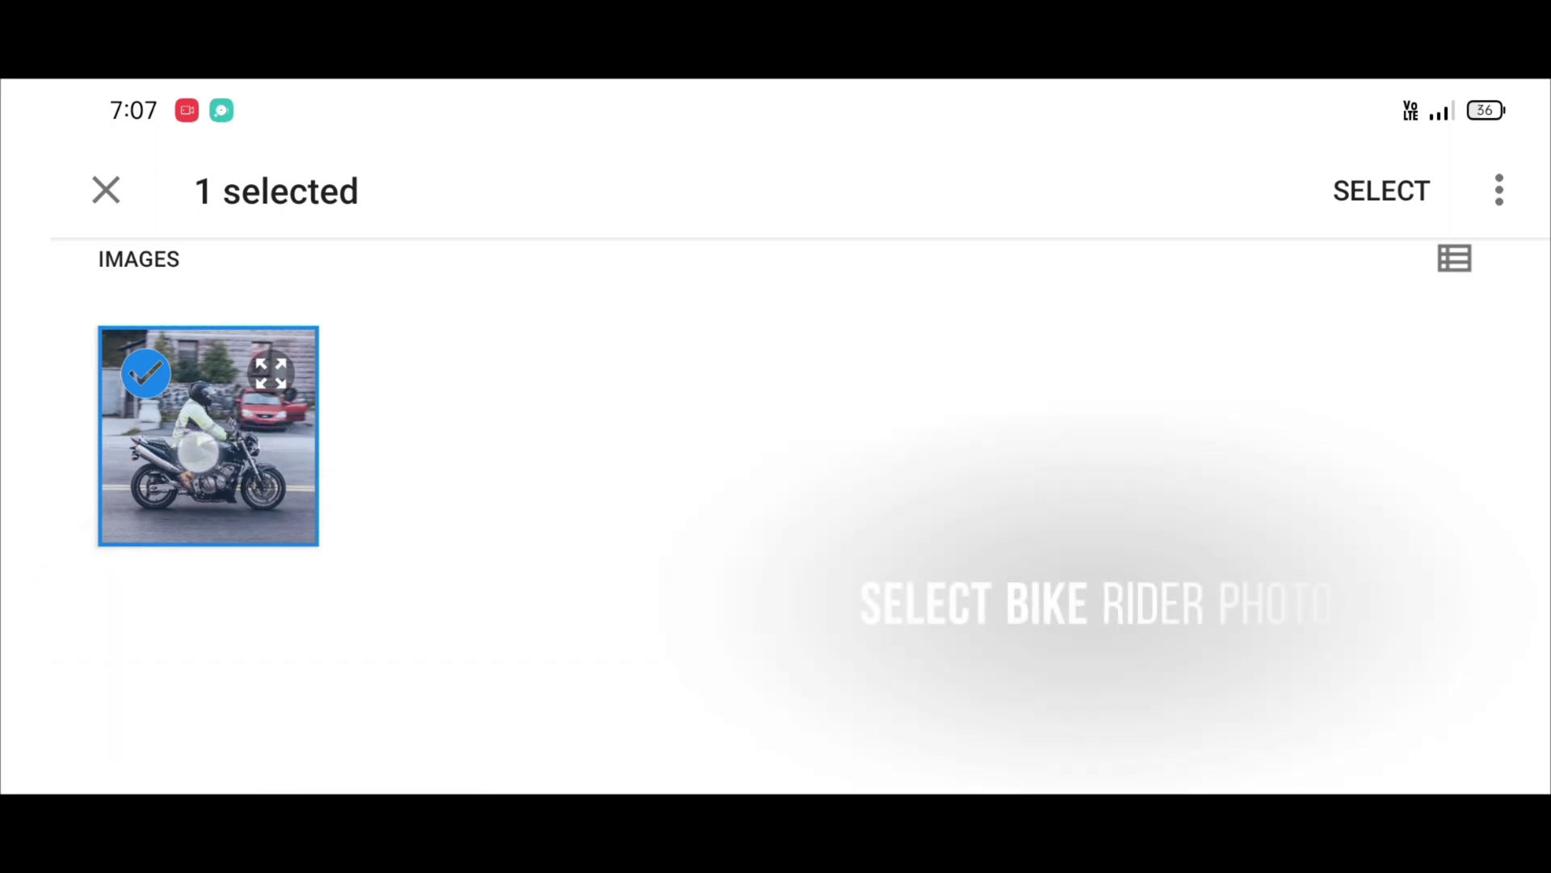
pyautogui.click(1383, 190)
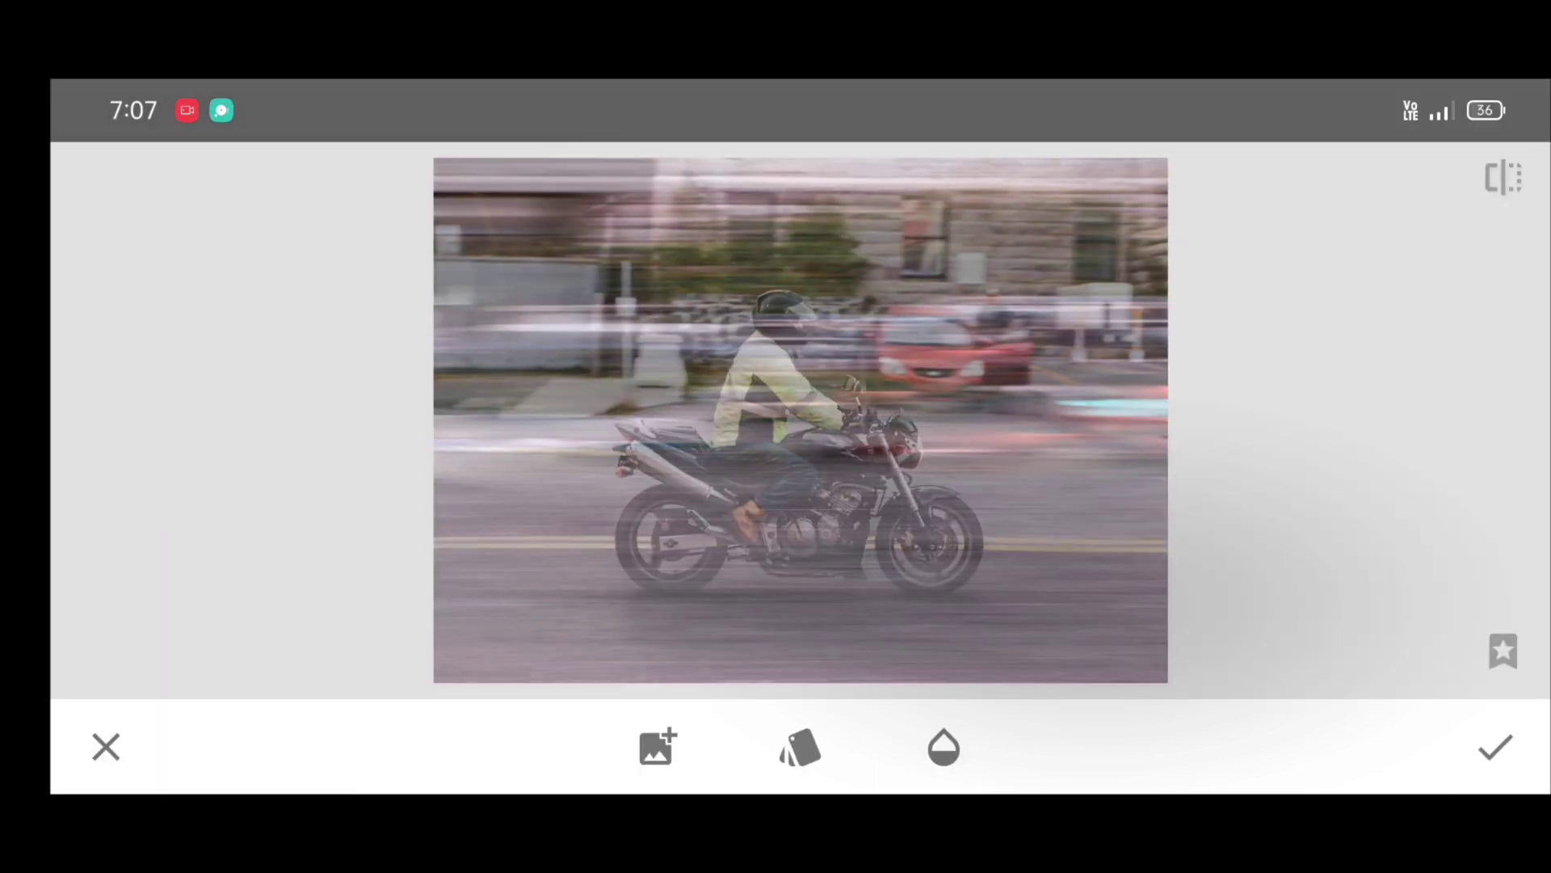
# - Try several Double Exposure blend styles for the rider overlay
pyautogui.click(801, 747)
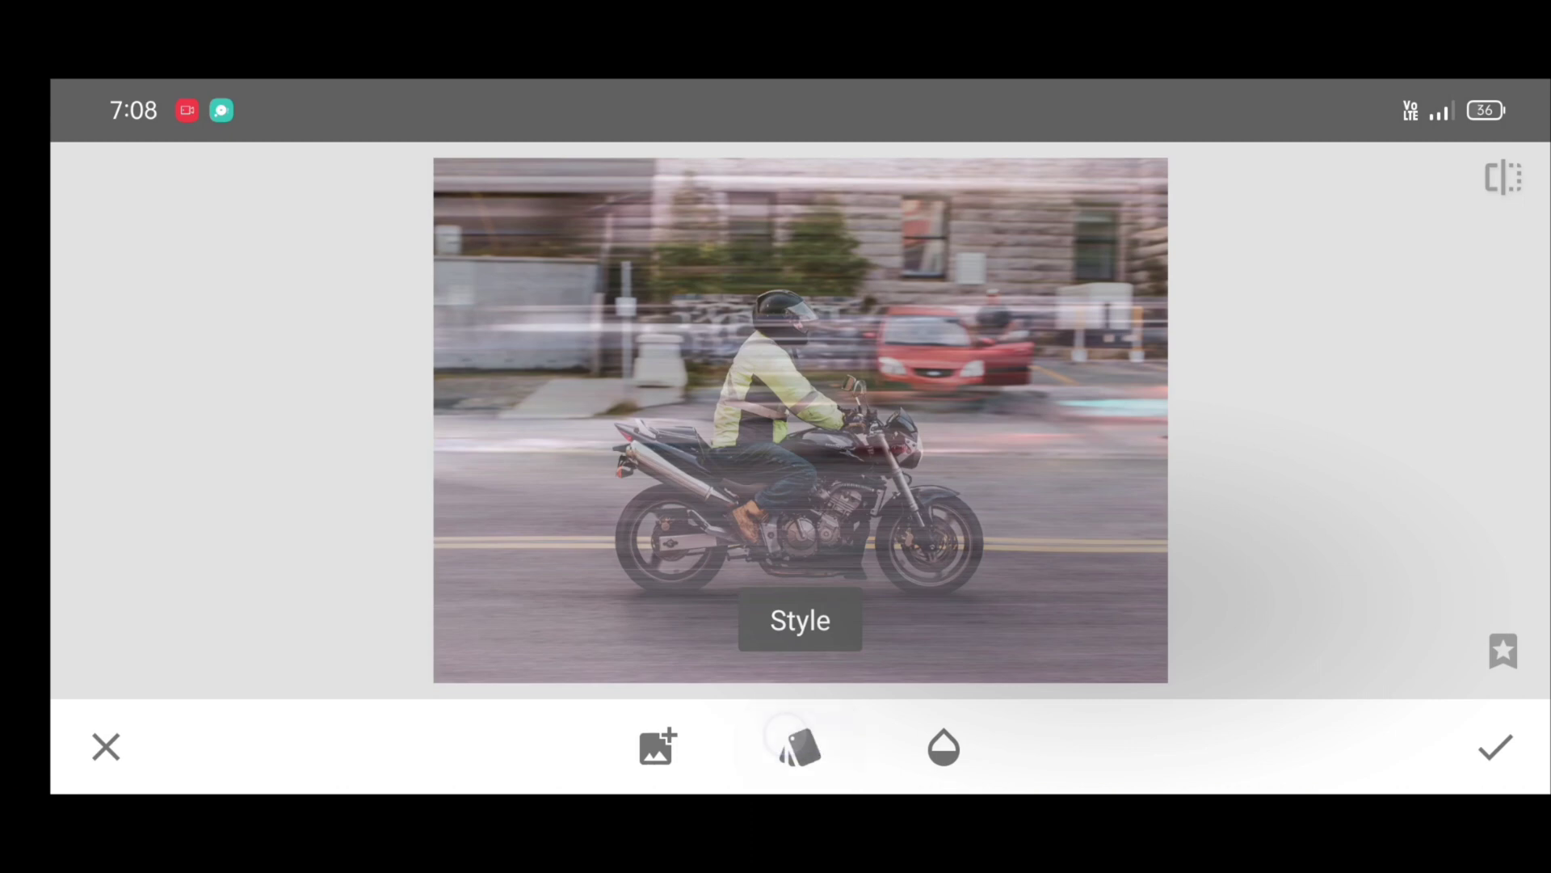
pyautogui.click(273, 606)
pyautogui.click(558, 598)
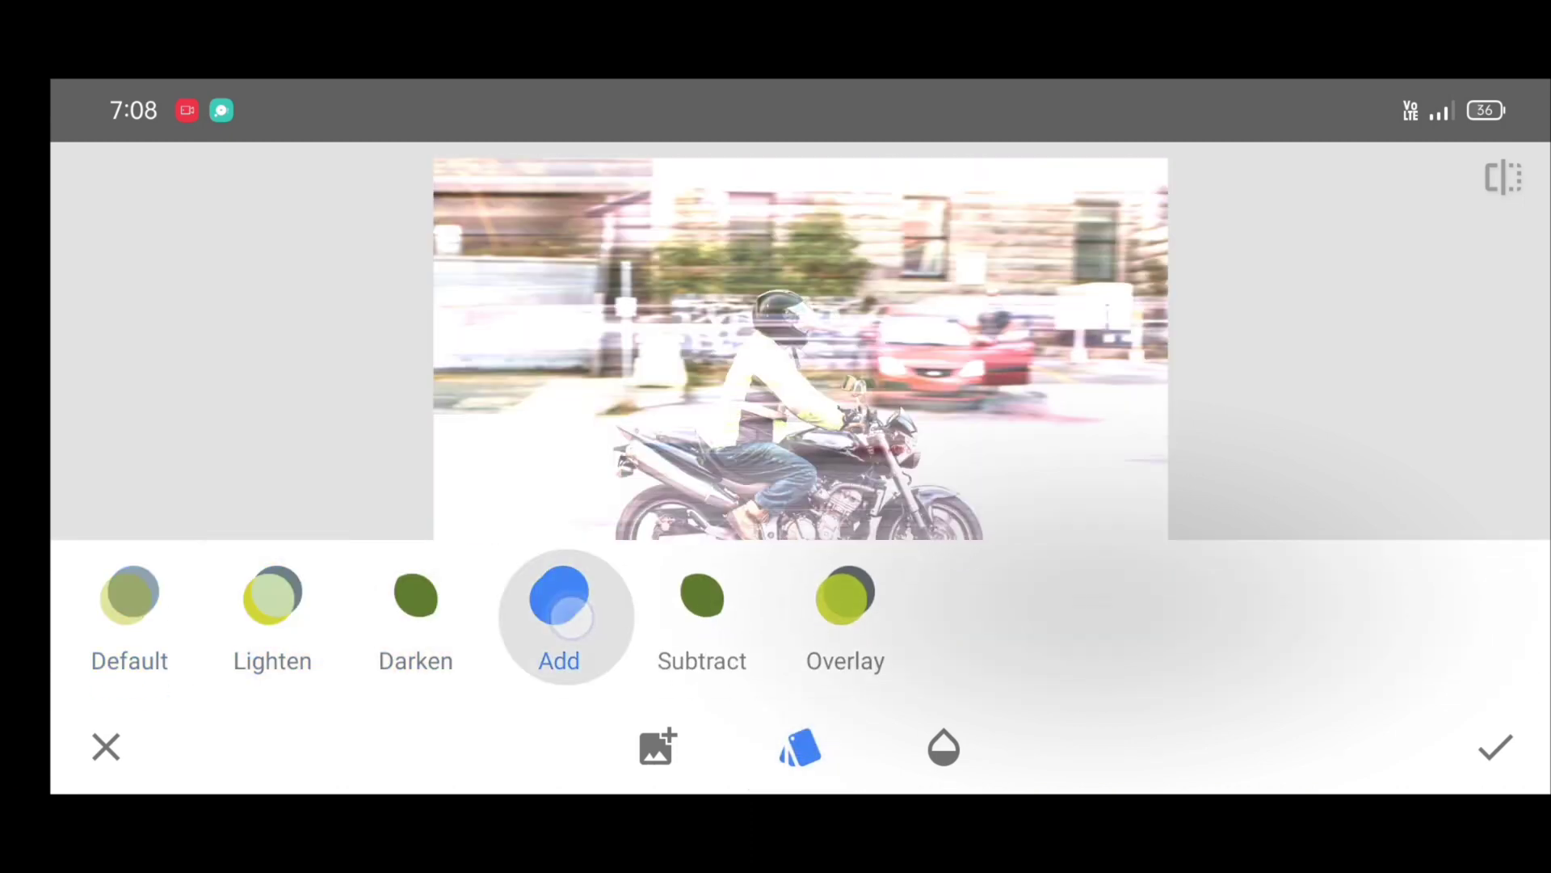
pyautogui.click(702, 598)
pyautogui.click(809, 727)
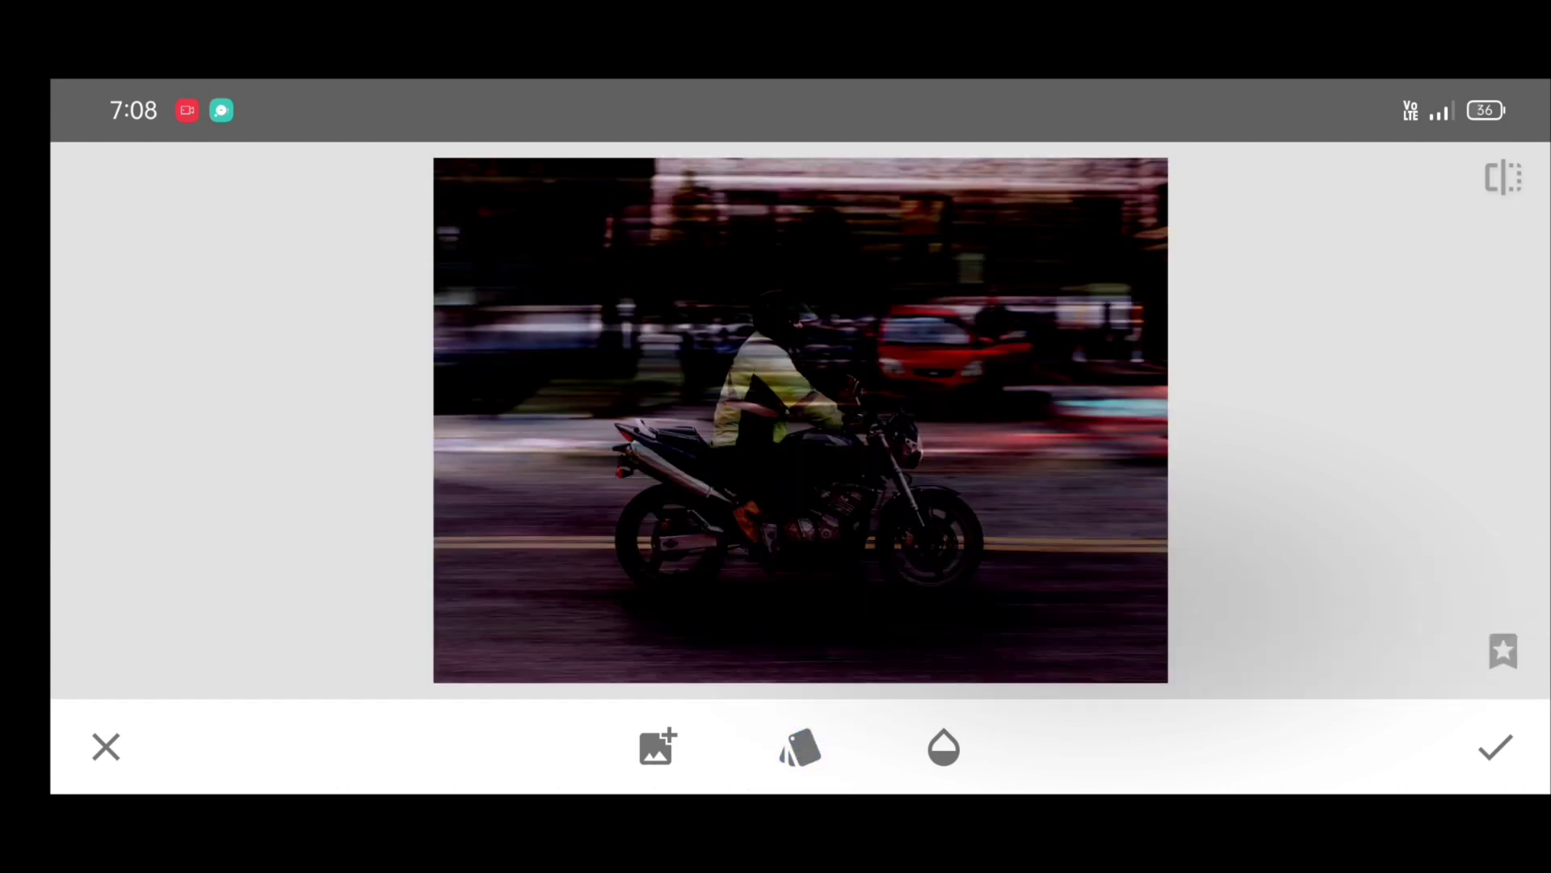
# - Set the rider overlay opacity to full
pyautogui.click(944, 748)
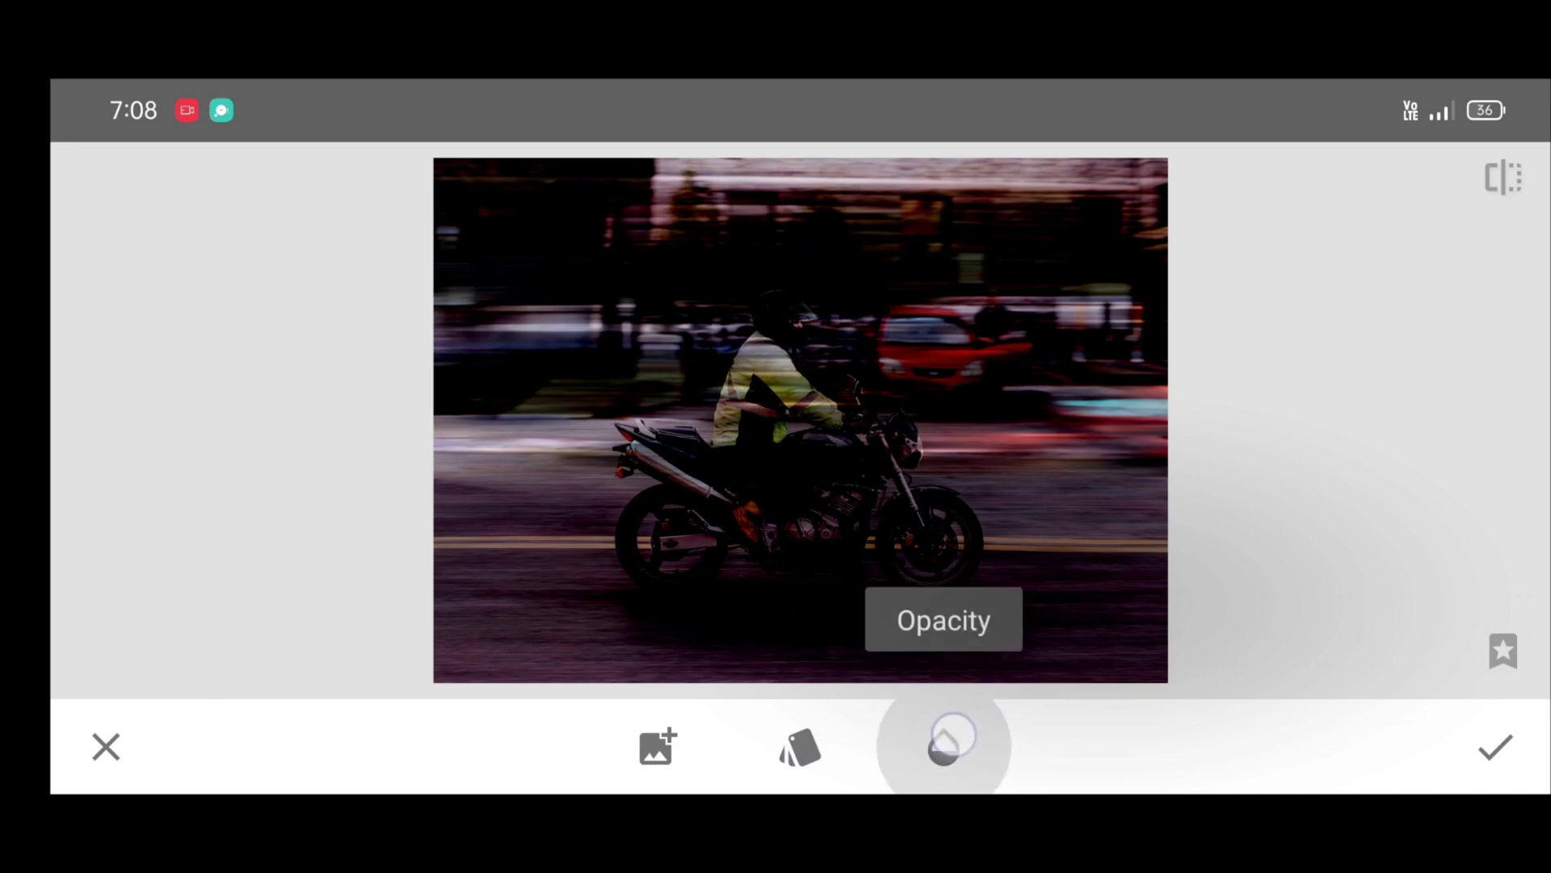
pyautogui.click(945, 747)
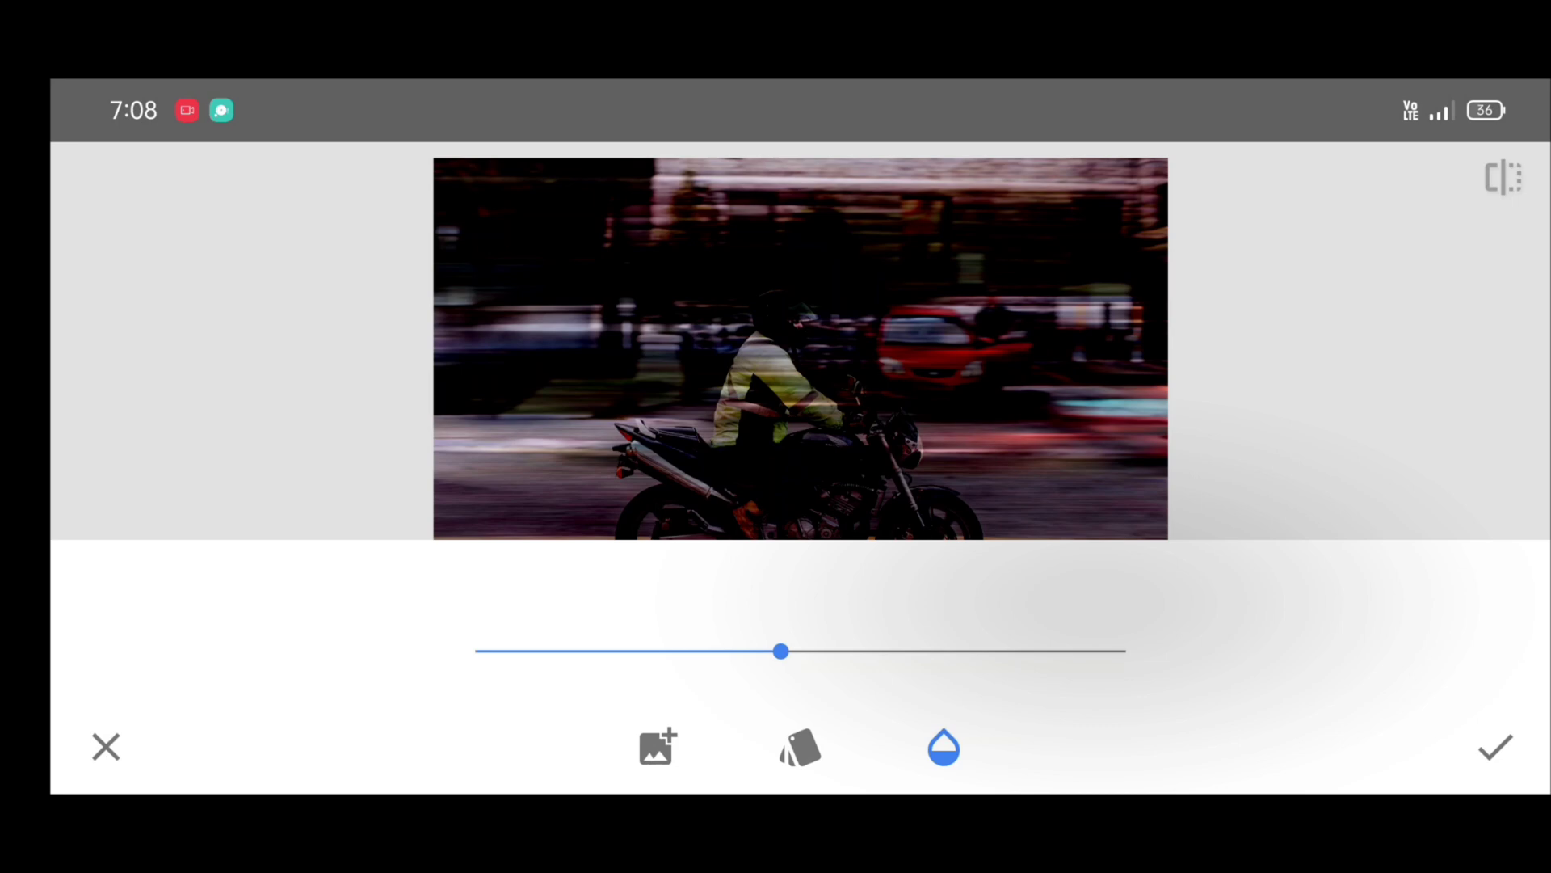
pyautogui.moveTo(781, 652); pyautogui.dragTo(1127, 653)
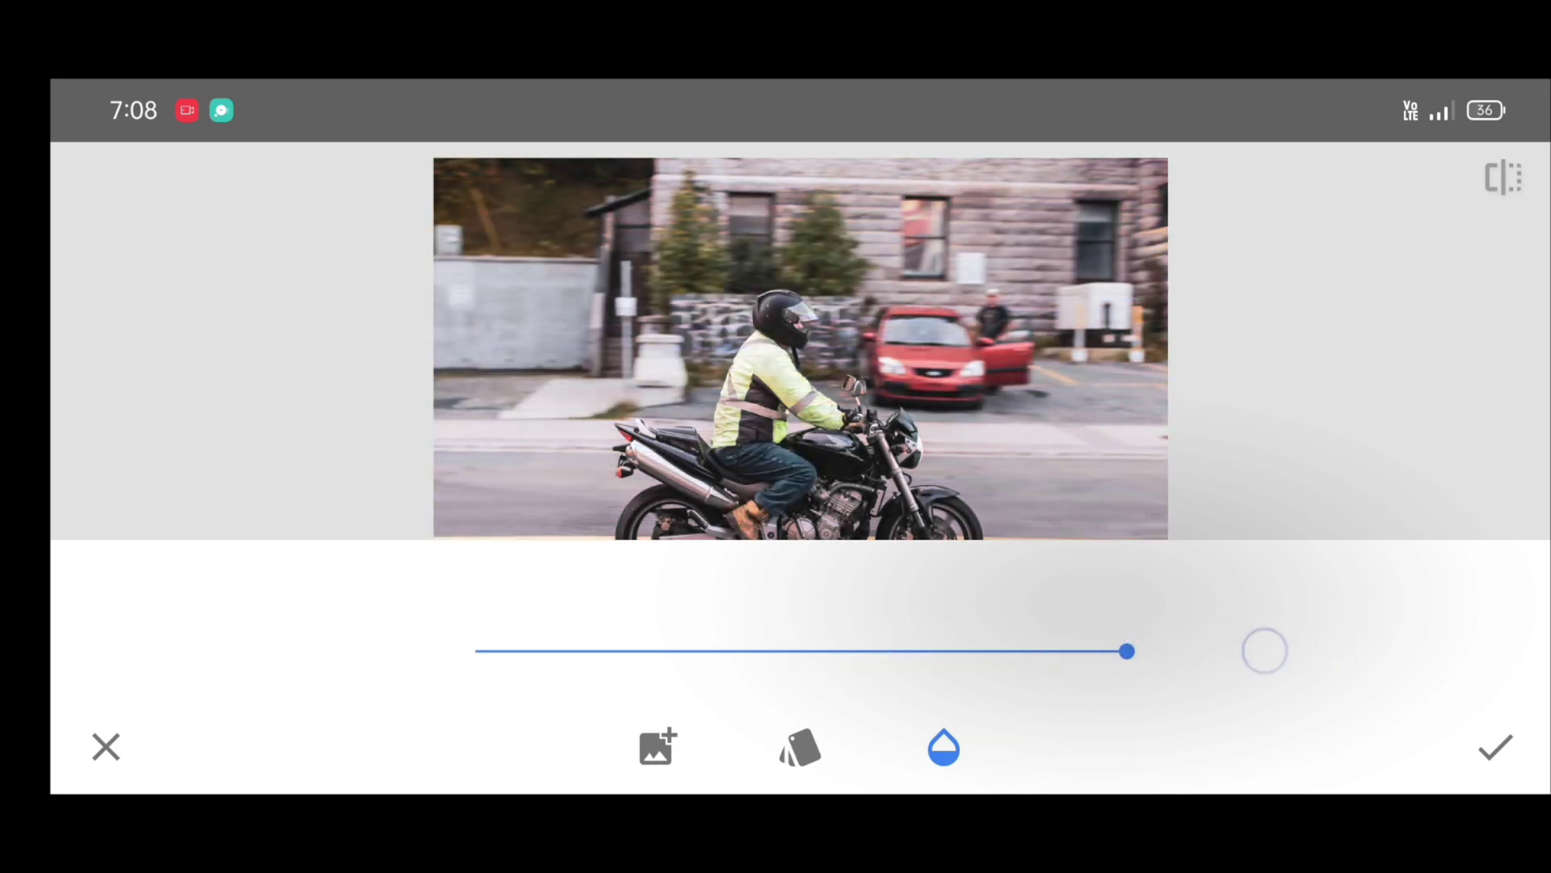
pyautogui.click(946, 739)
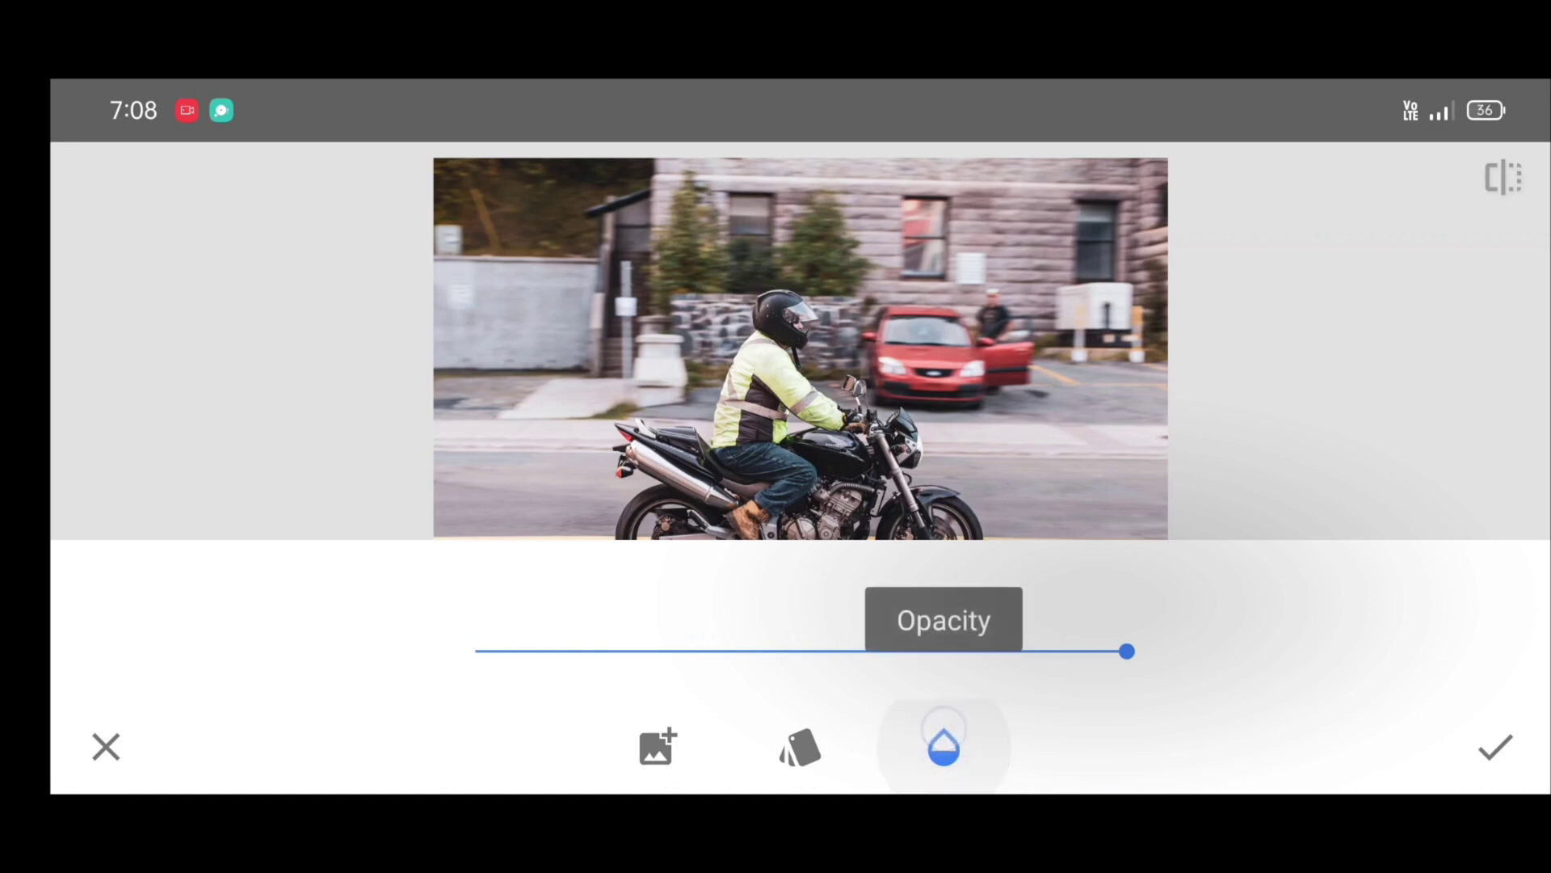
pyautogui.click(944, 747)
# - Apply the double exposure and open the edit history menu
pyautogui.click(1494, 747)
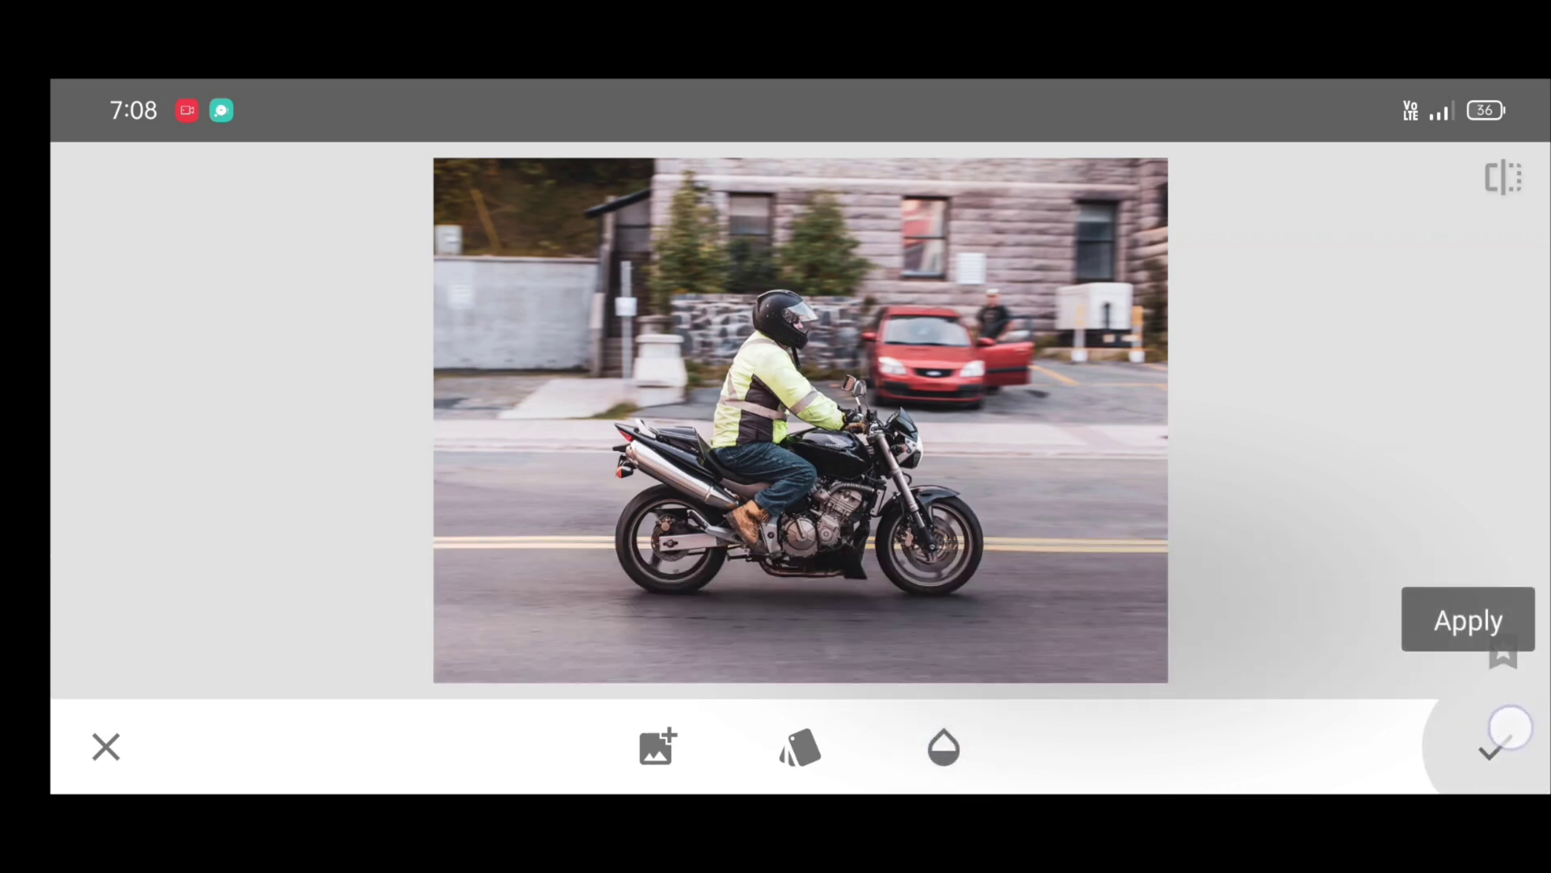
pyautogui.click(1490, 741)
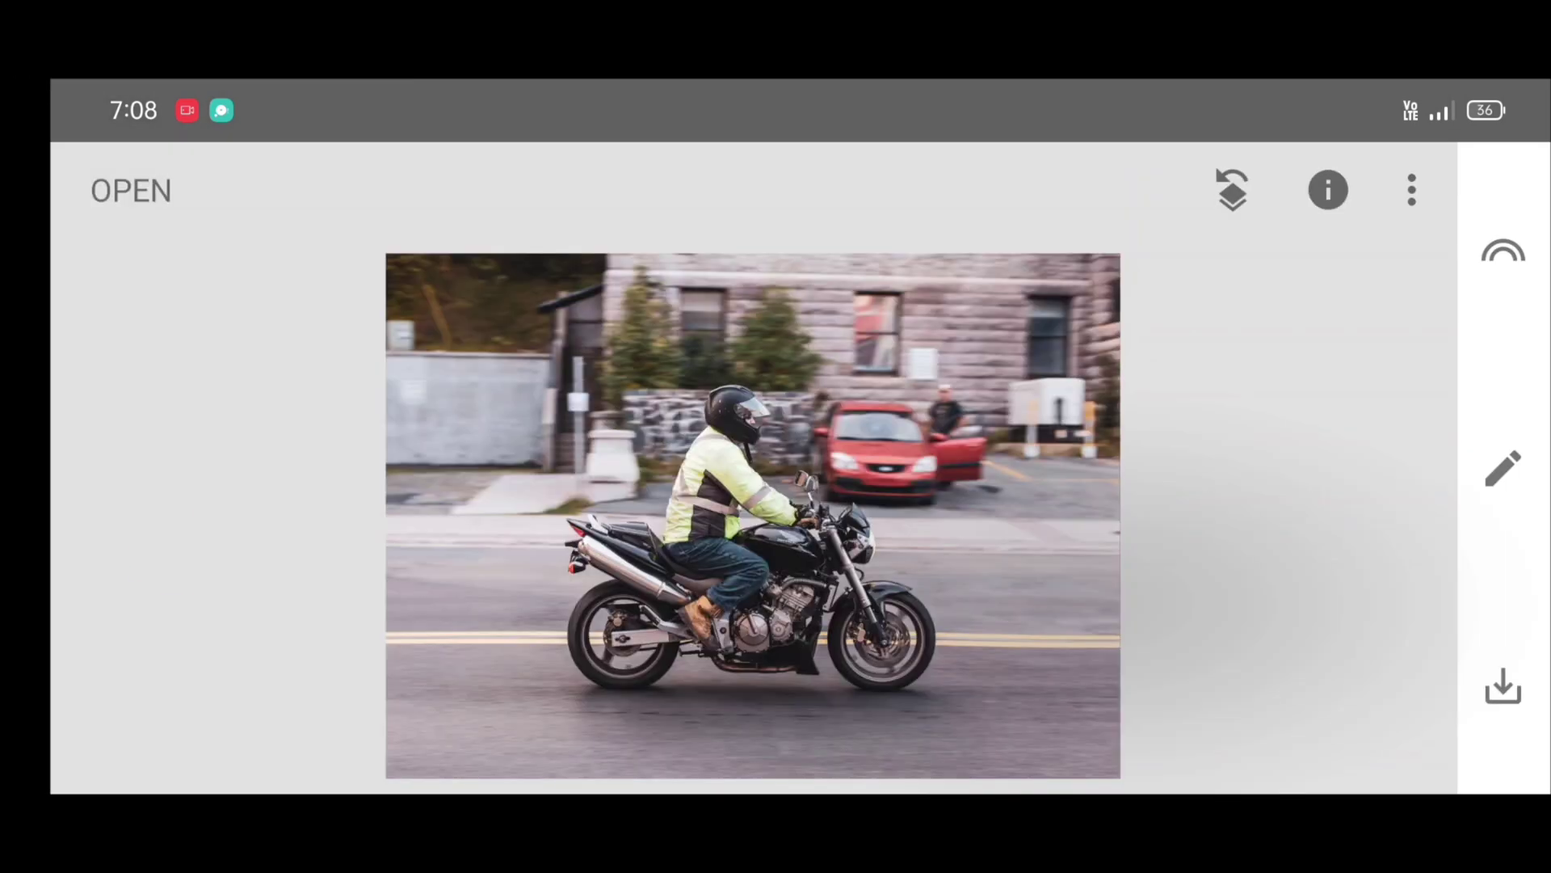
pyautogui.click(1233, 190)
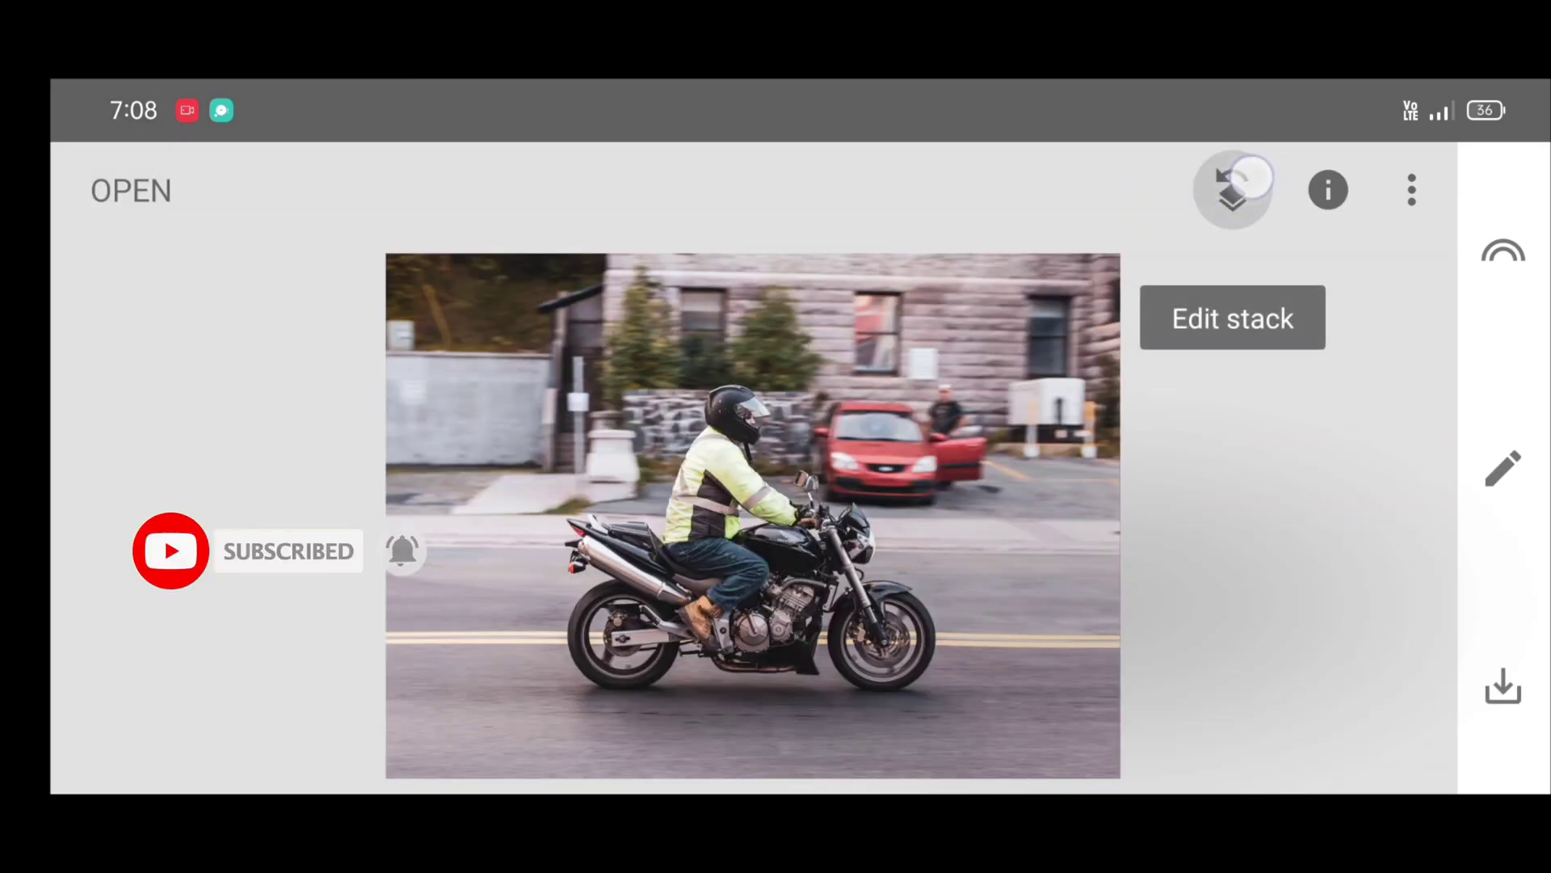
# - Open View edits and bring up options for the Double Exposure entry
pyautogui.click(1233, 191)
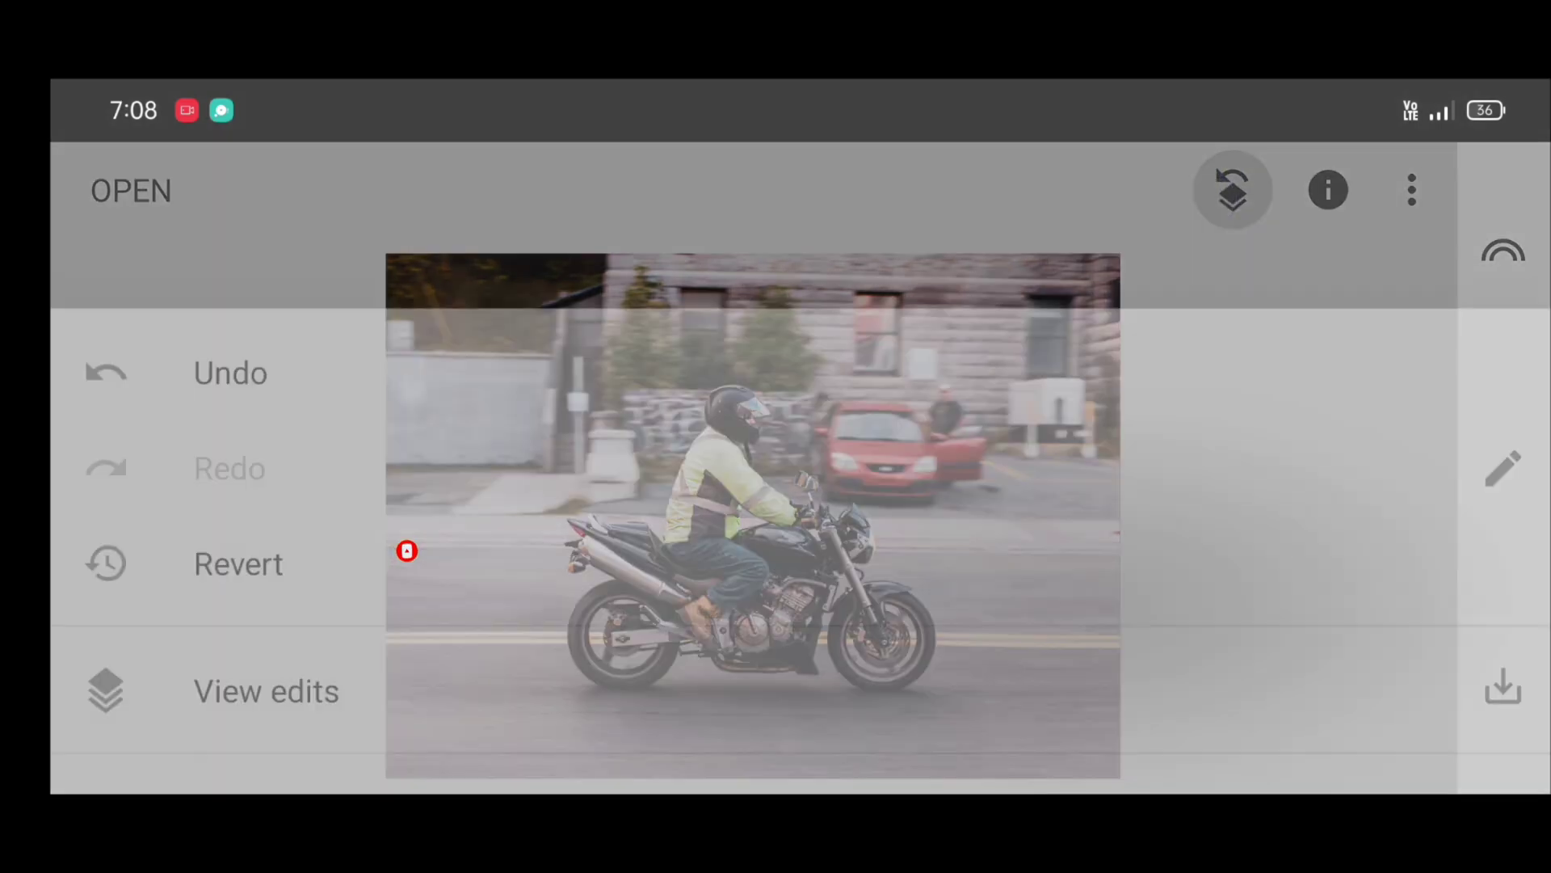
pyautogui.click(239, 602)
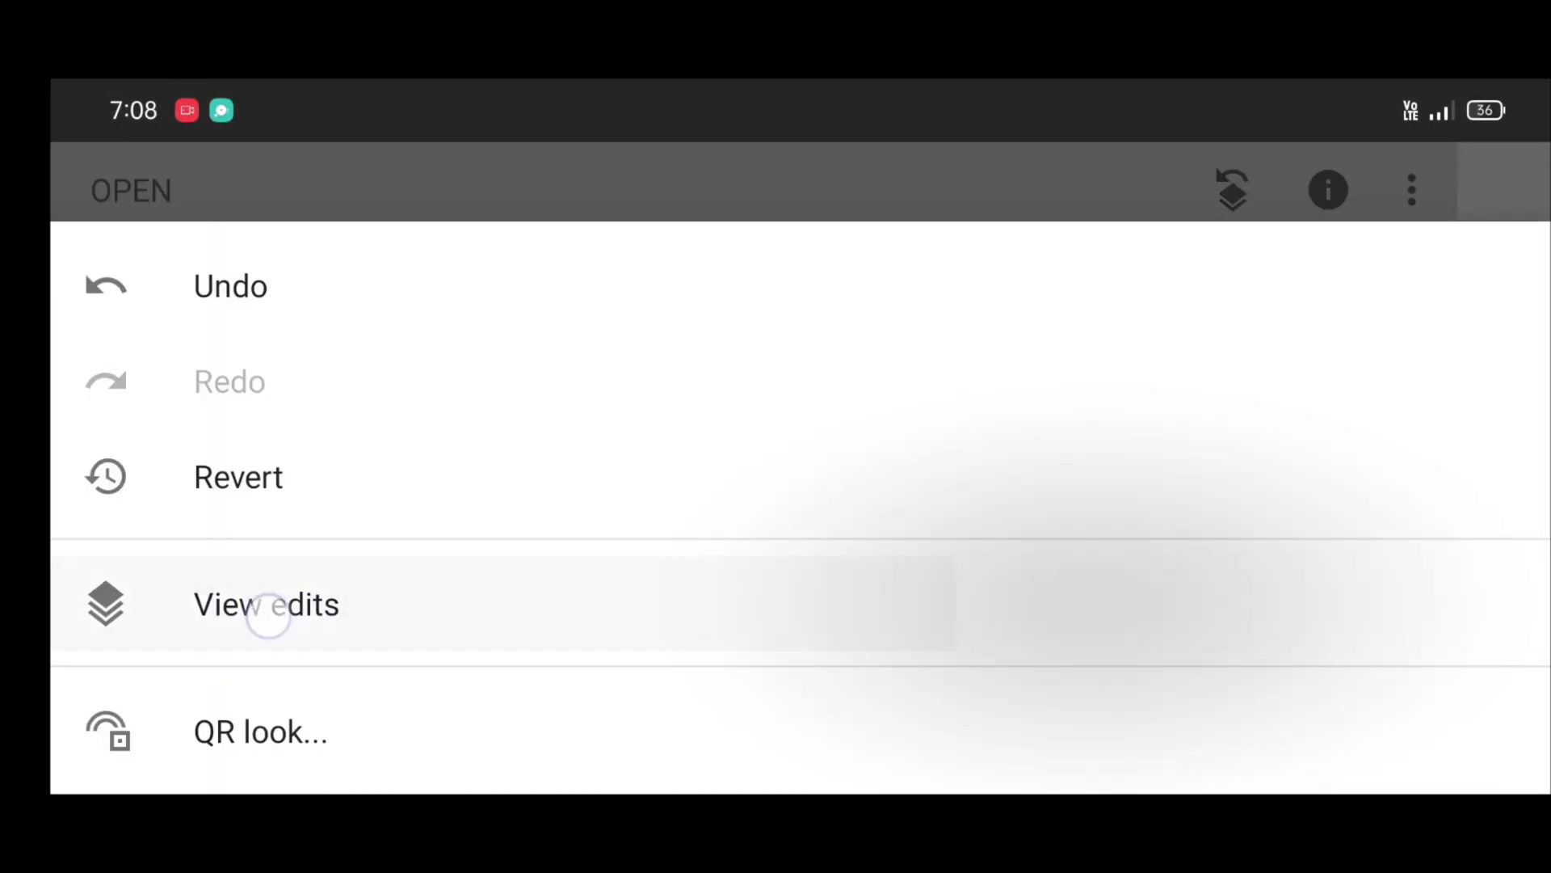
pyautogui.click(223, 603)
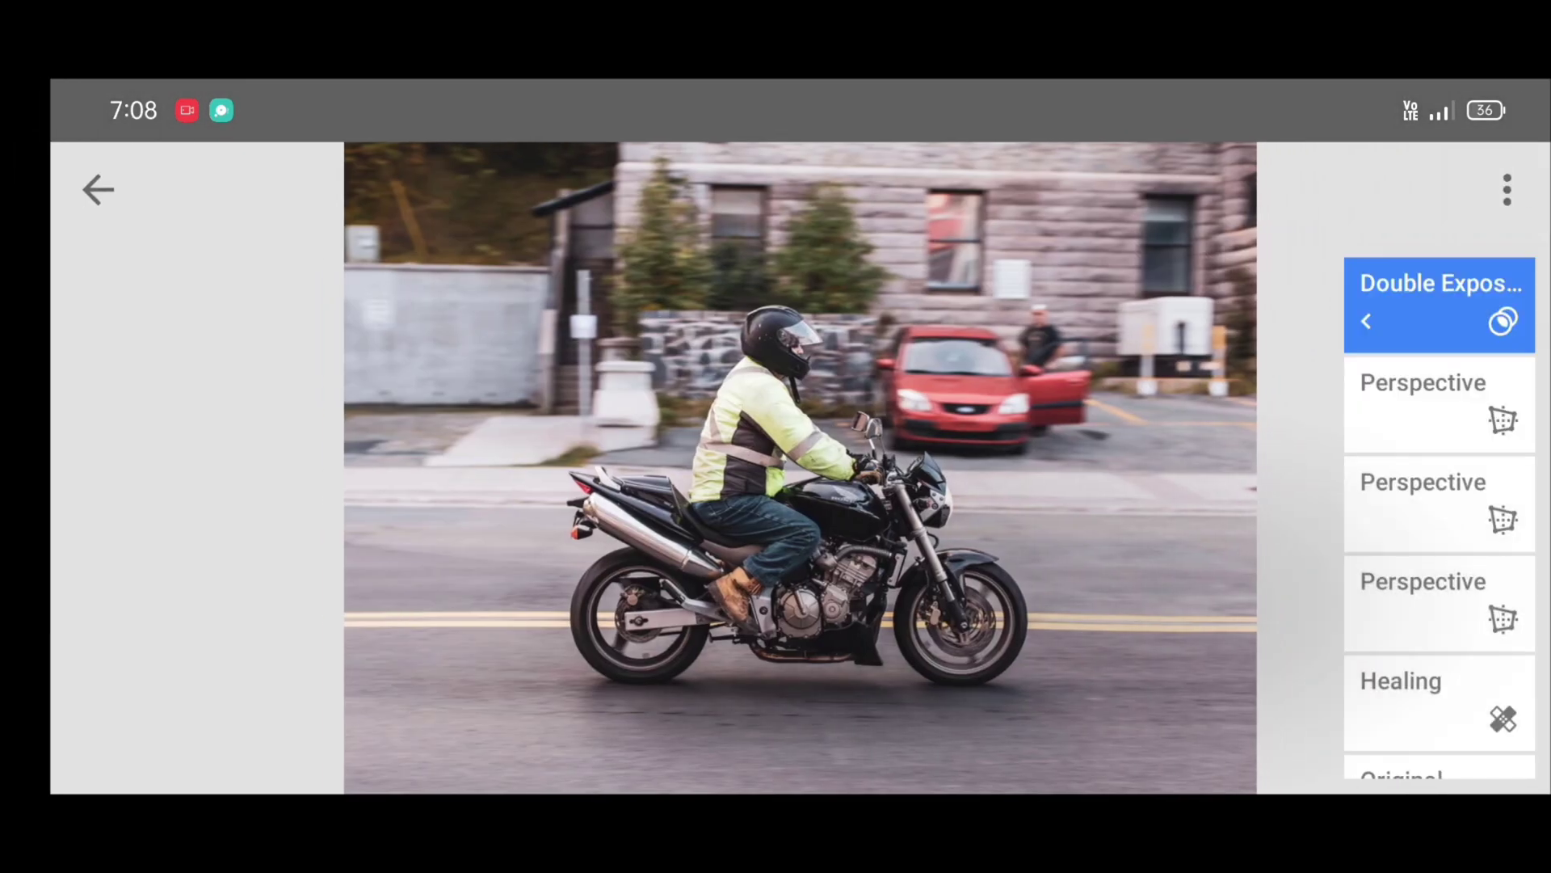
pyautogui.click(1443, 313)
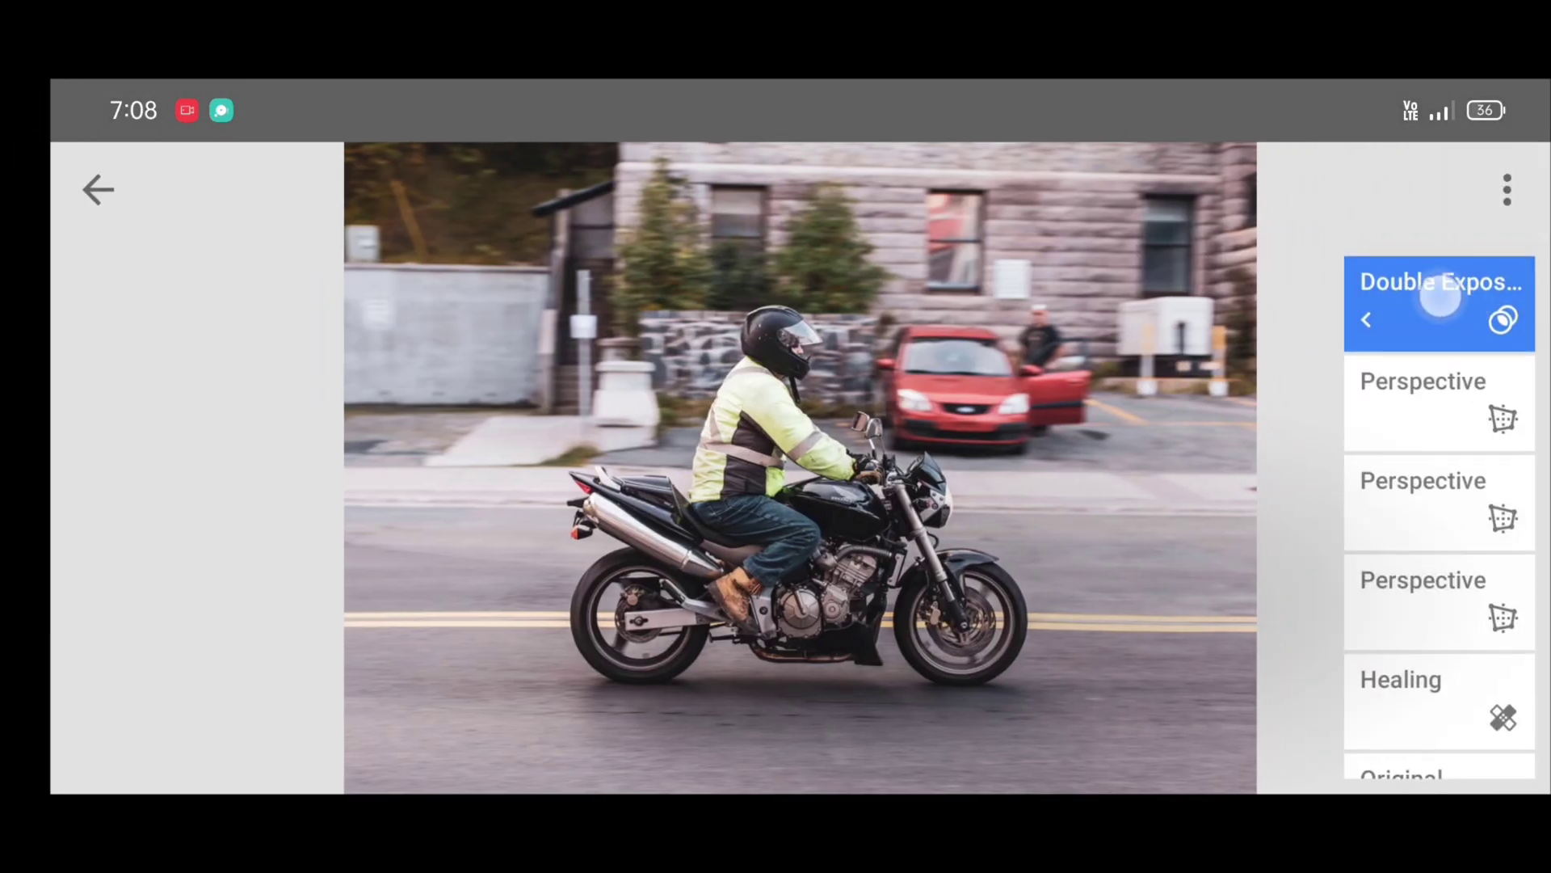
pyautogui.click(1443, 298)
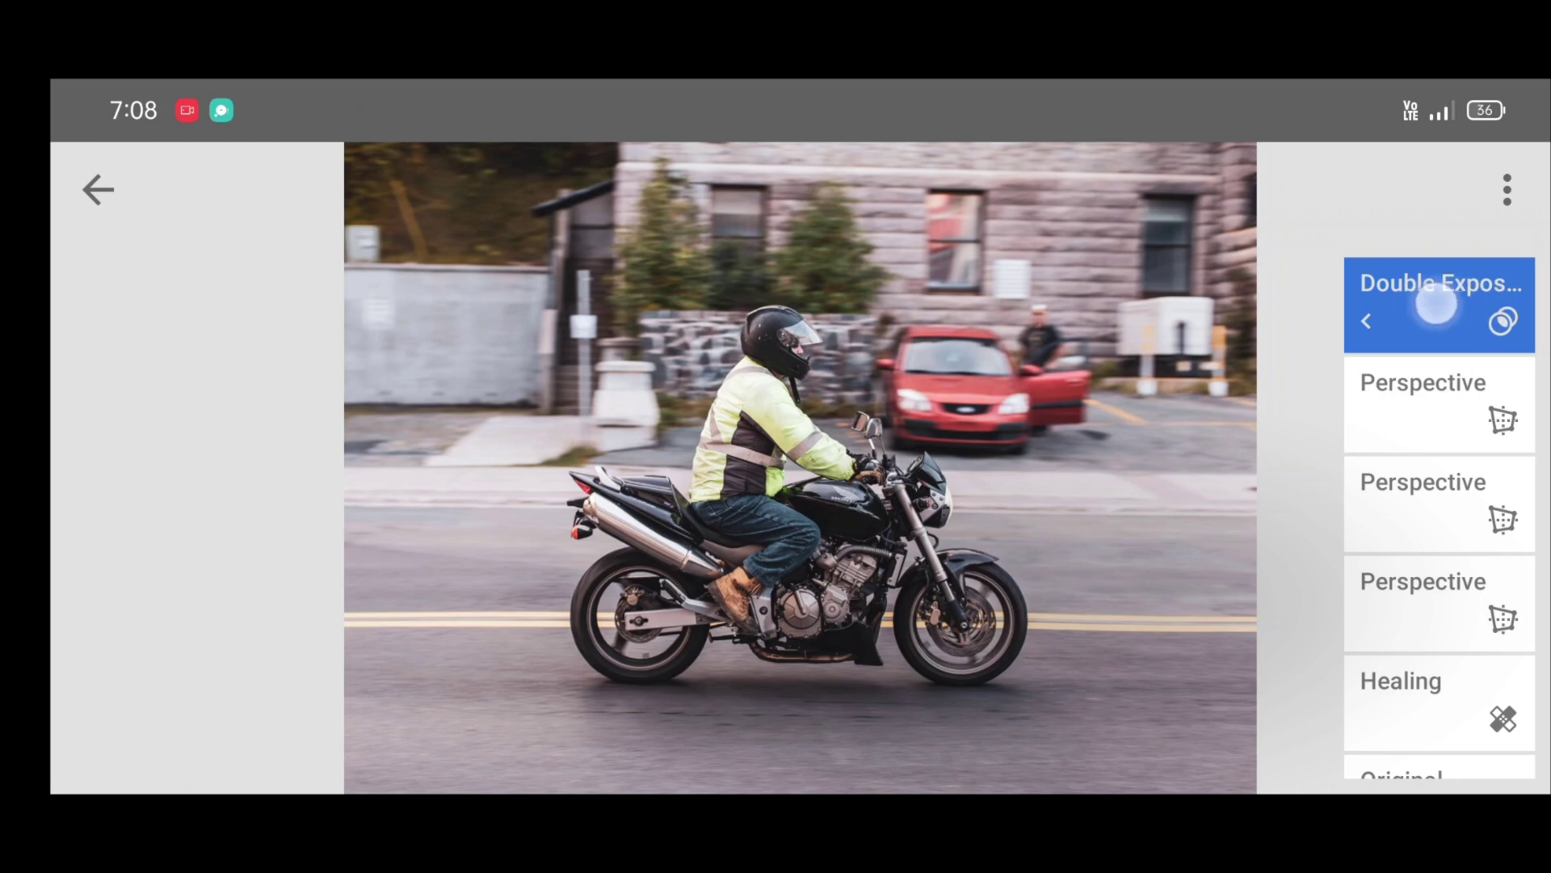
pyautogui.click(1438, 309)
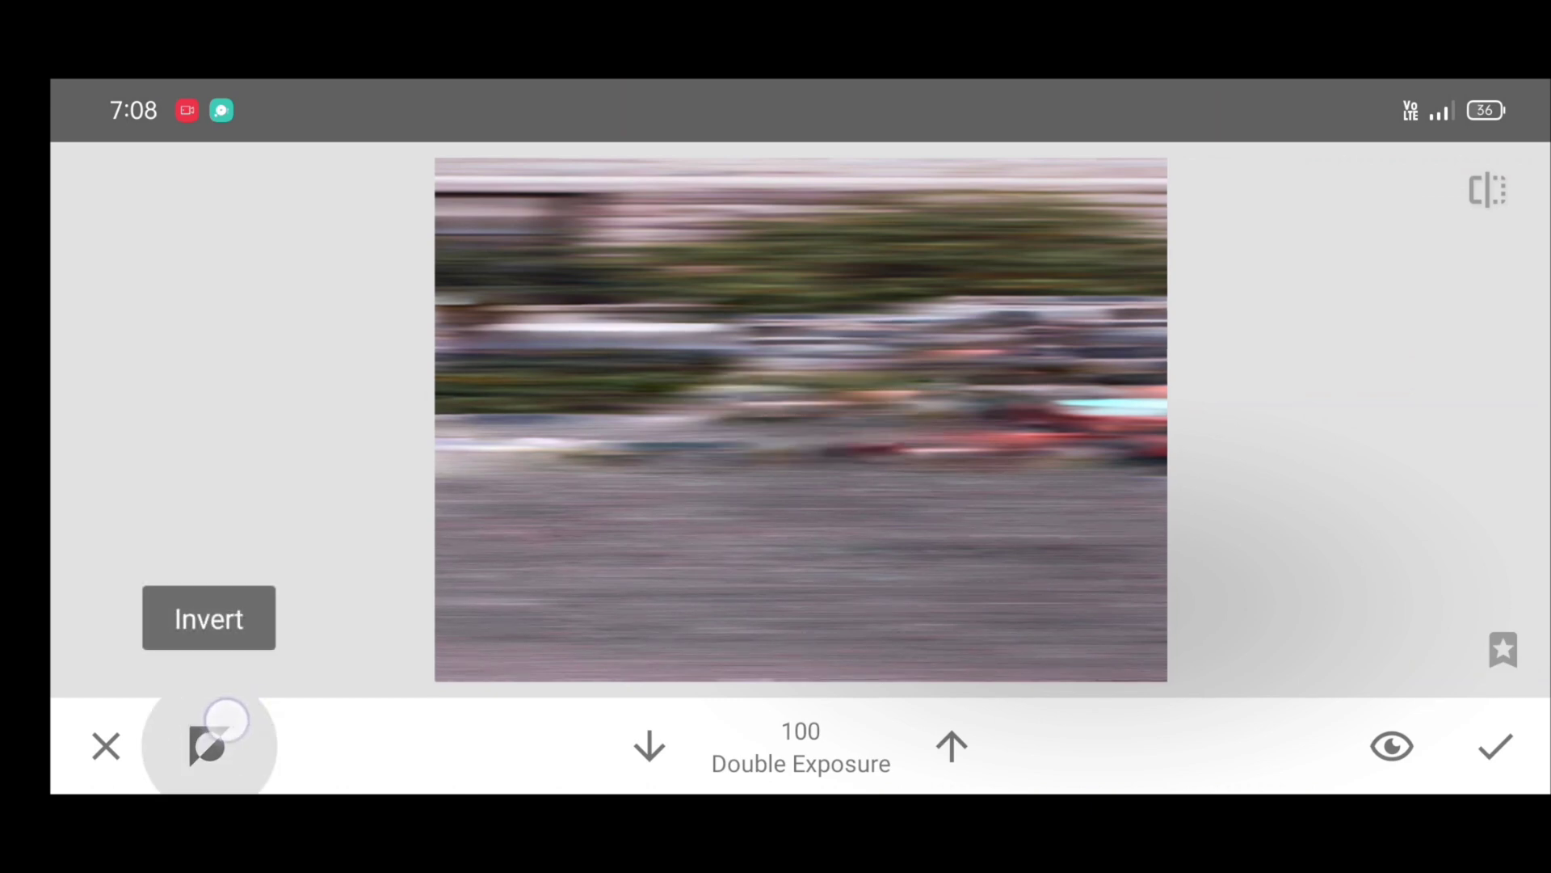
# - Invert the double exposure mask, lower the brush strength, and brush blur over the rider's torso
pyautogui.click(208, 743)
pyautogui.click(209, 745)
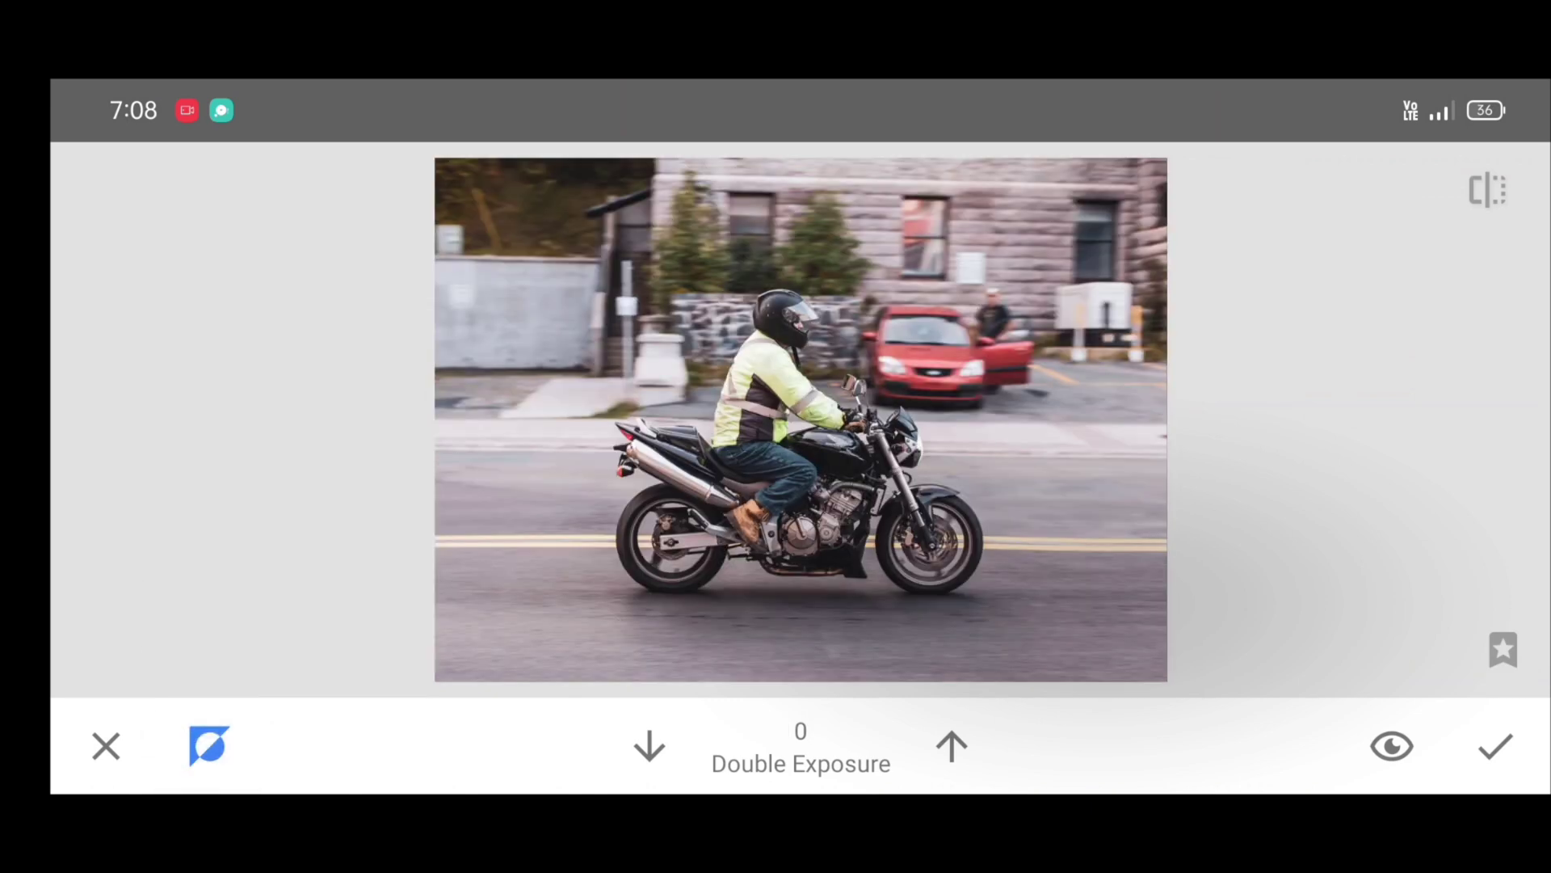
pyautogui.click(681, 737)
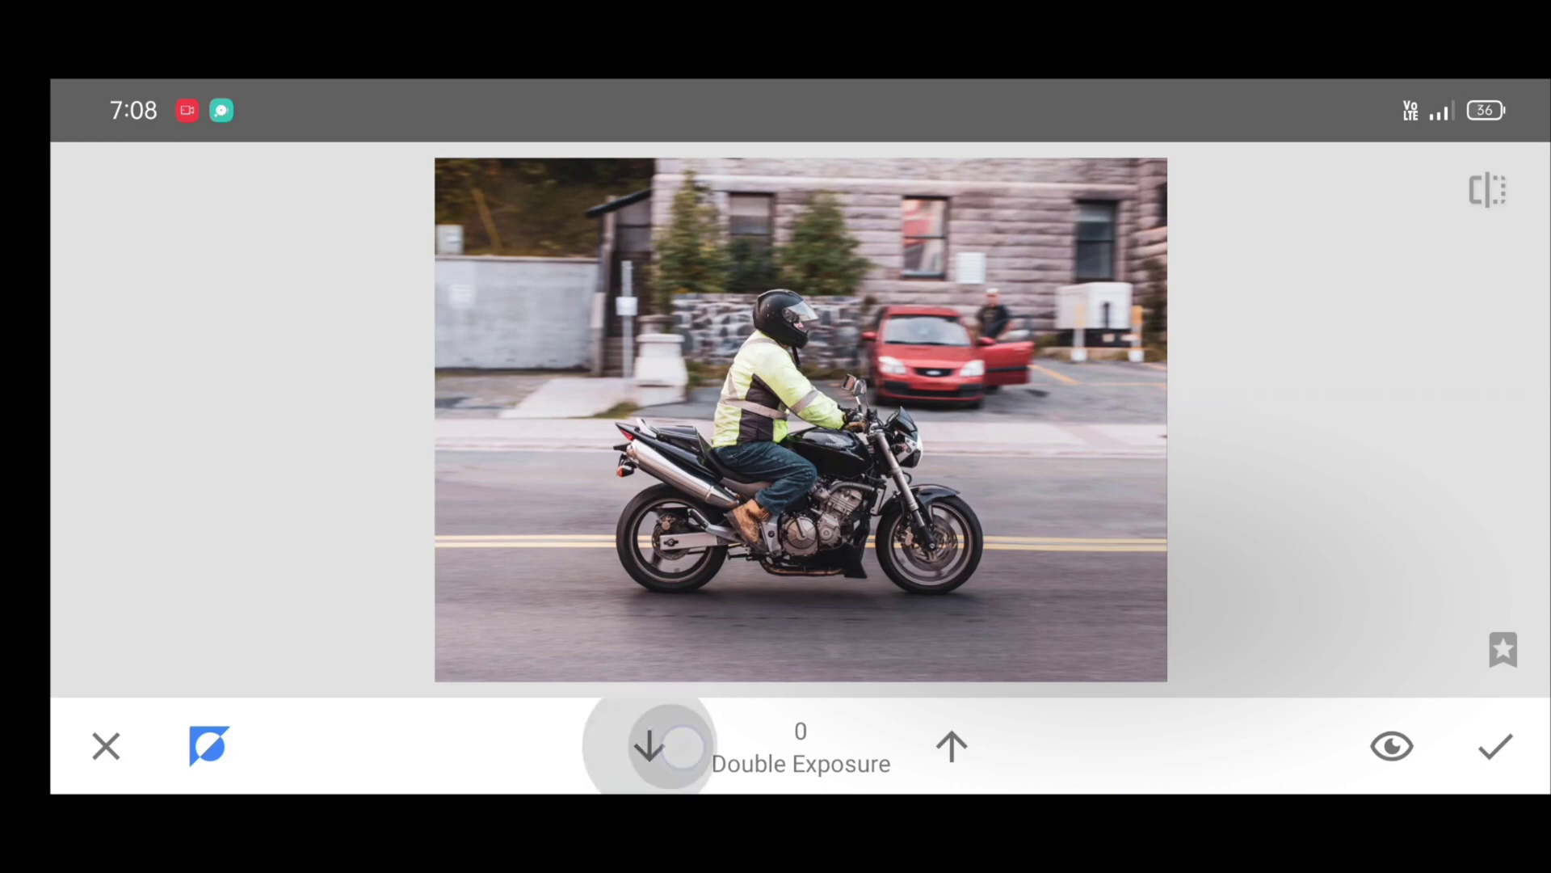
pyautogui.click(664, 744)
pyautogui.doubleClick(728, 484)
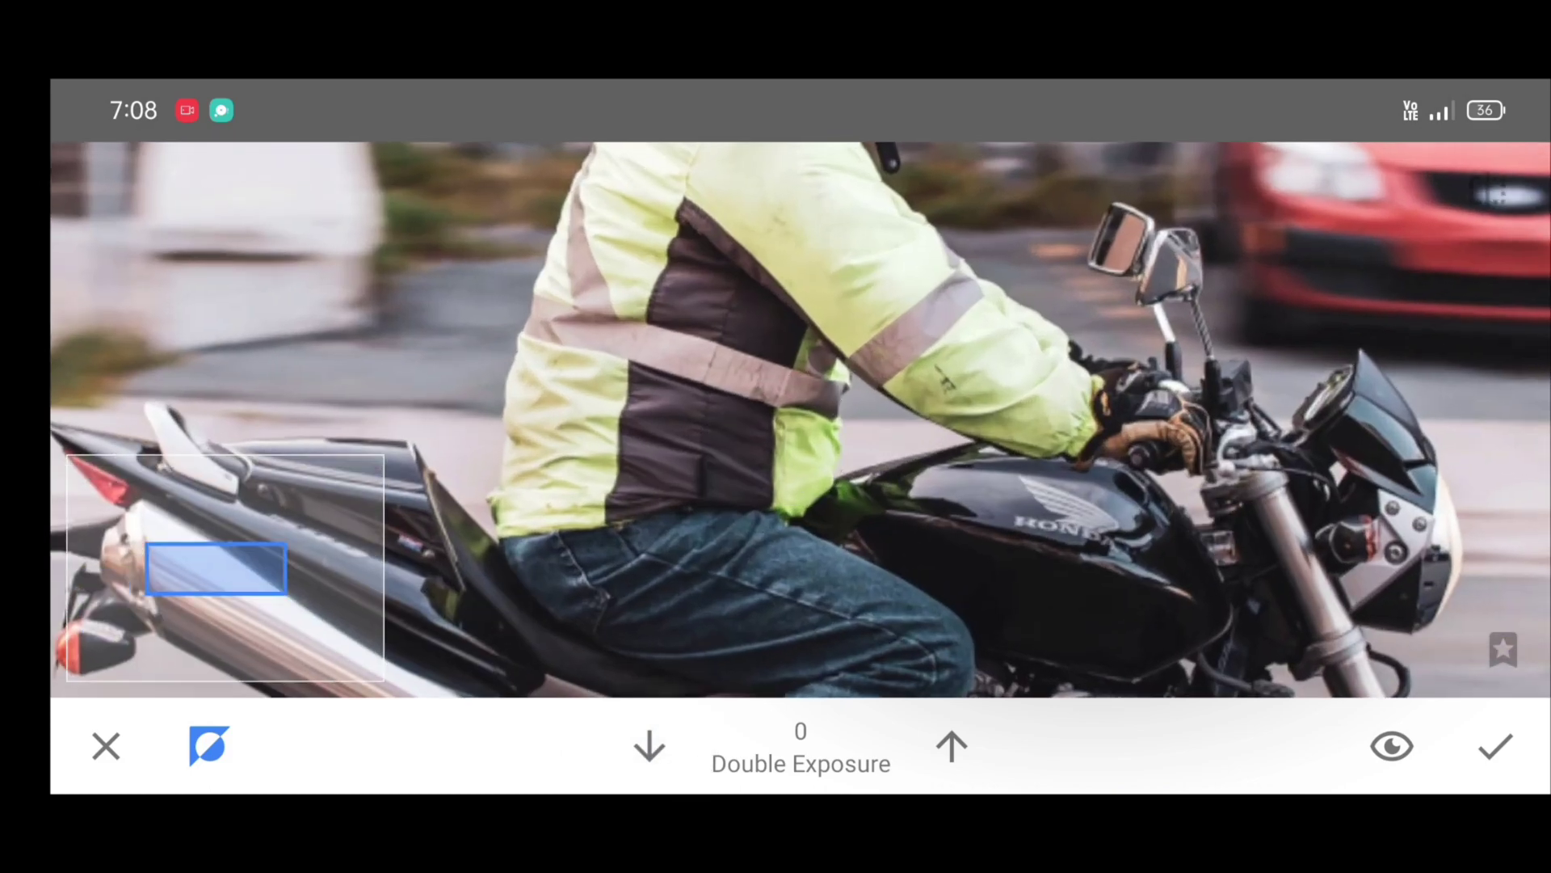
pyautogui.moveTo(675, 581)
pyautogui.mouseDown()
pyautogui.moveTo(703, 221)
pyautogui.moveTo(662, 482)
pyautogui.mouseUp()
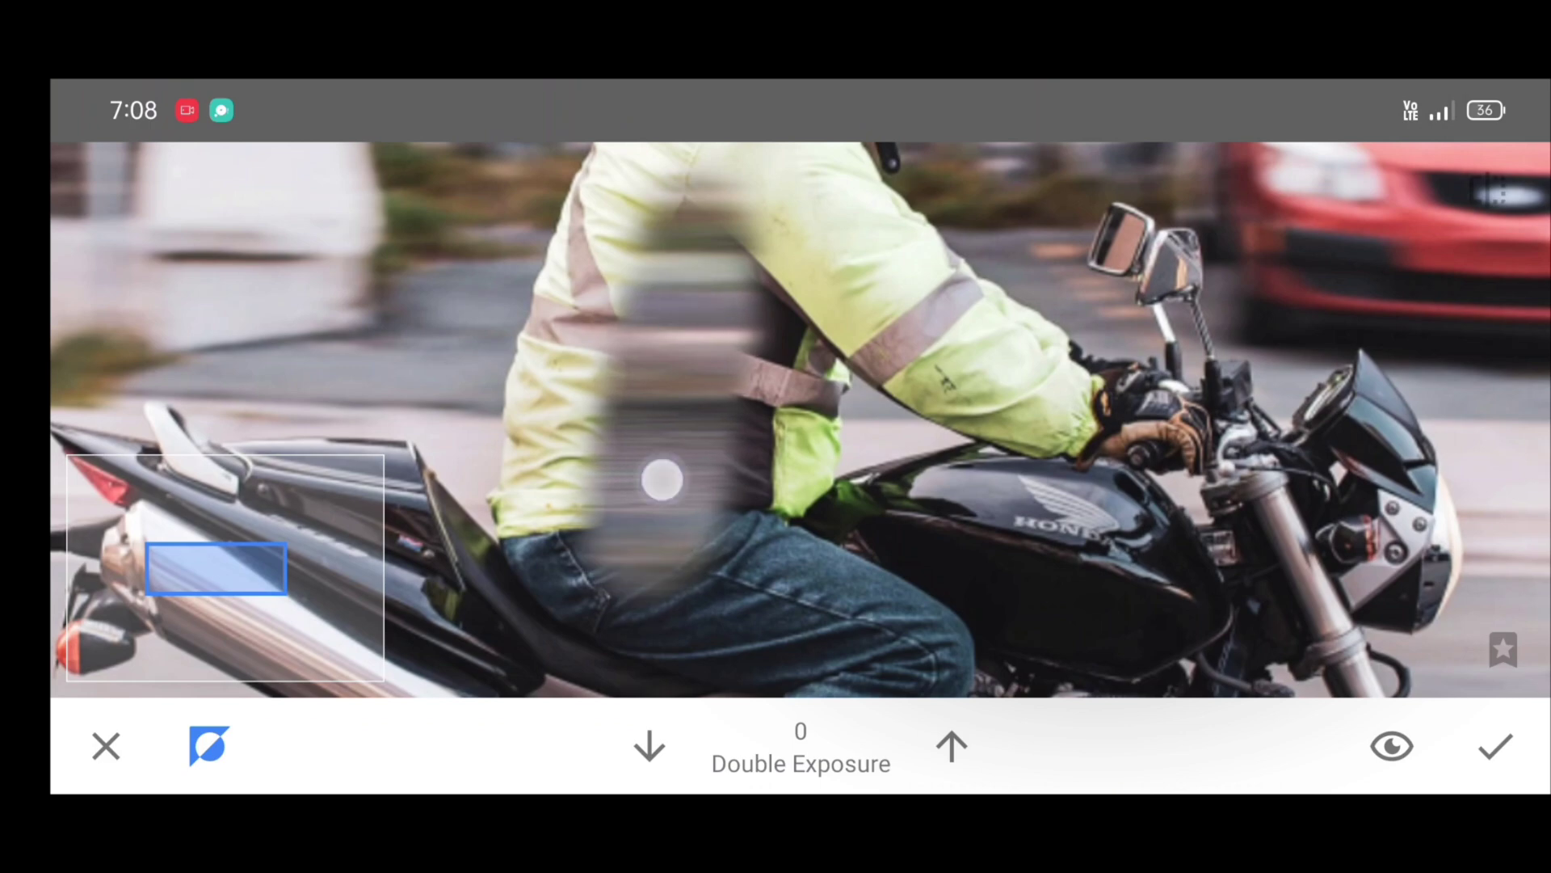